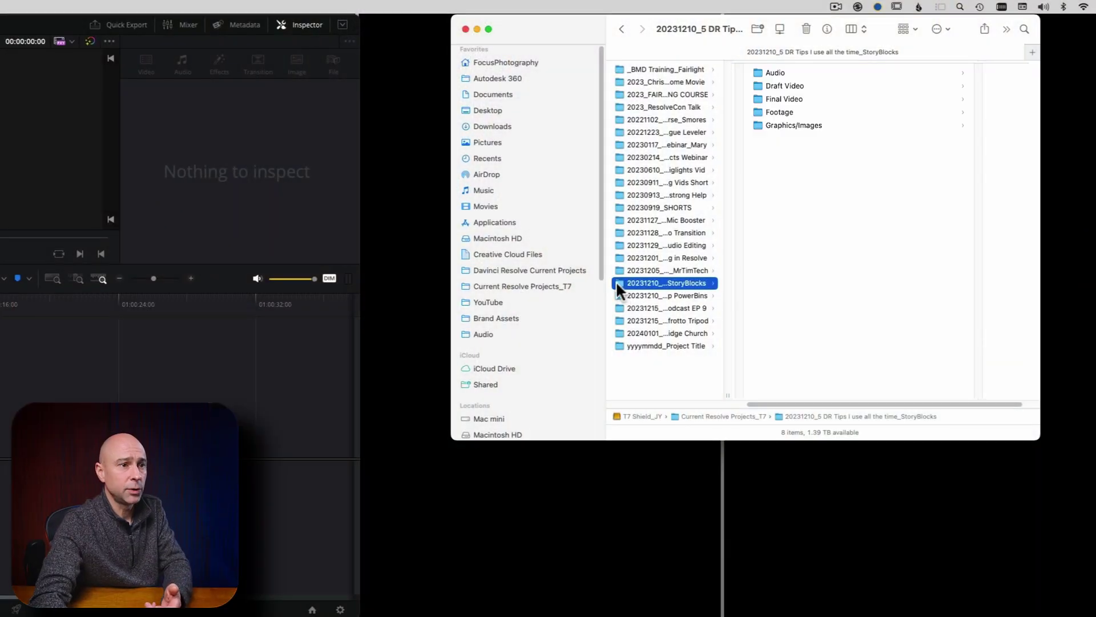
# - Drag the StoryBlocks folder from Finder into the Media Pool, creating Draft Video, Final Video and Graphics bins
pyautogui.hscroll(-2, 613, 280)
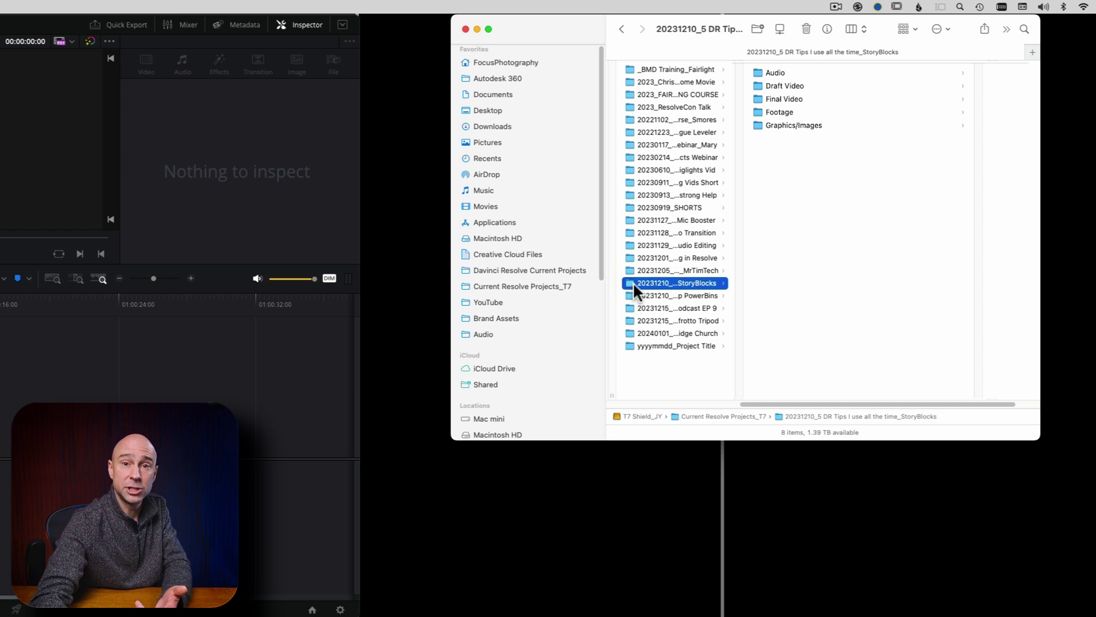
pyautogui.moveTo(630, 284); pyautogui.dragTo(35, 118)
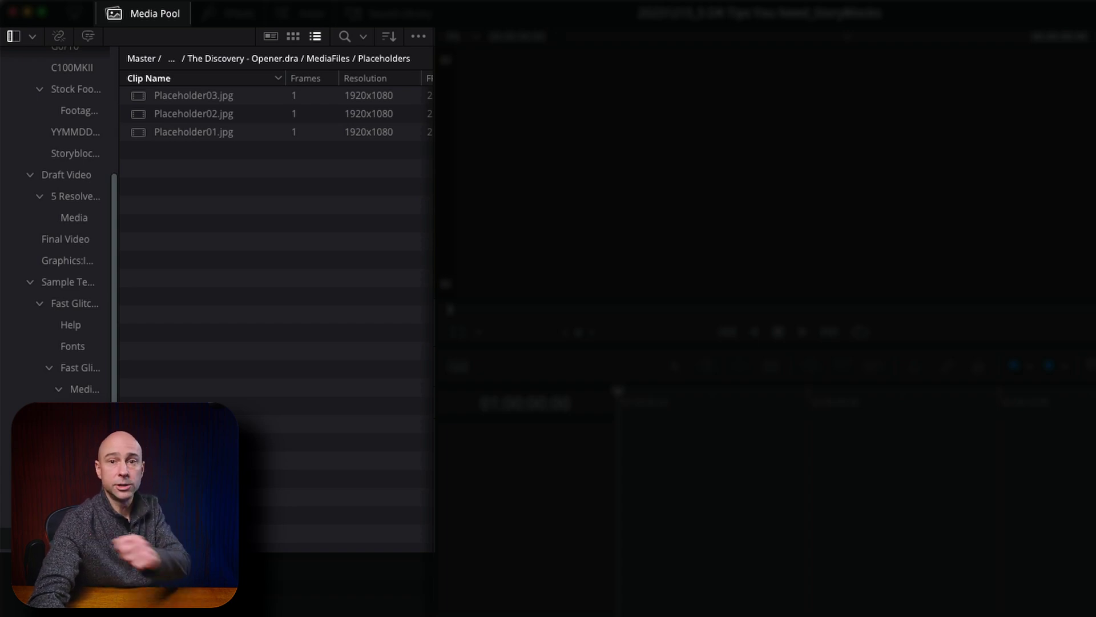
# - Open Footage > Stock Footage and preview the young traveler and man running clips
pyautogui.scroll(2, 57, 229)
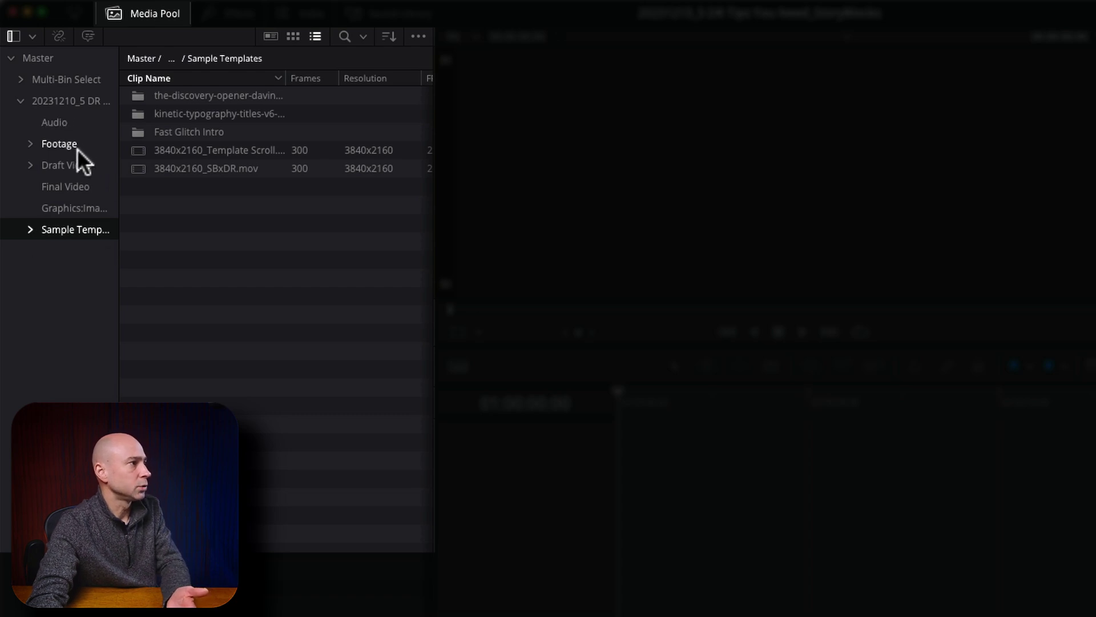
pyautogui.click(55, 146)
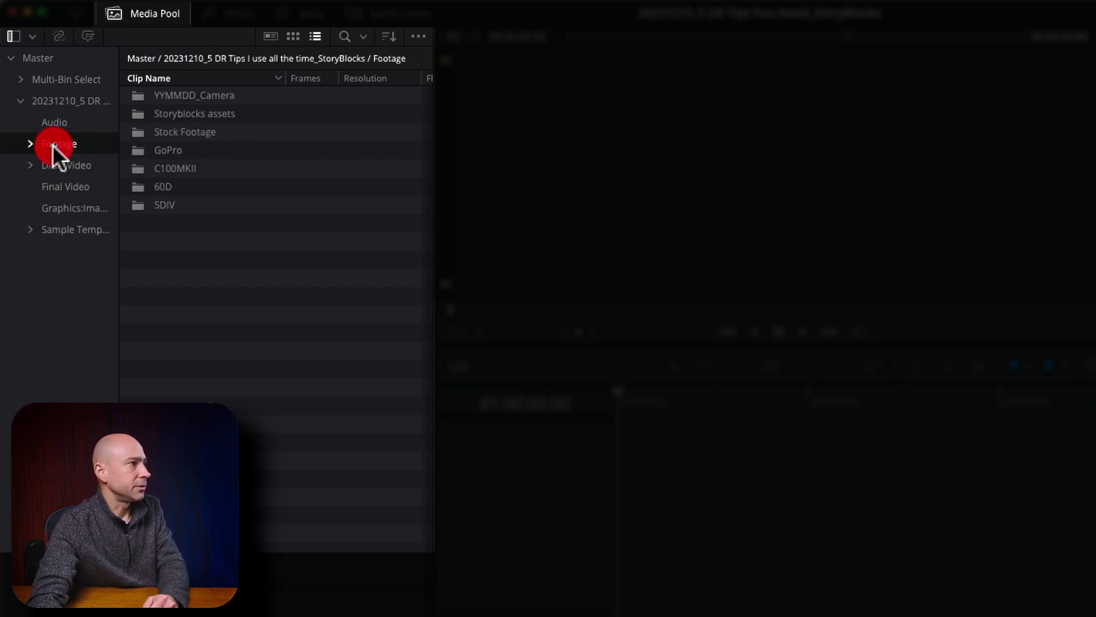
pyautogui.doubleClick(139, 129)
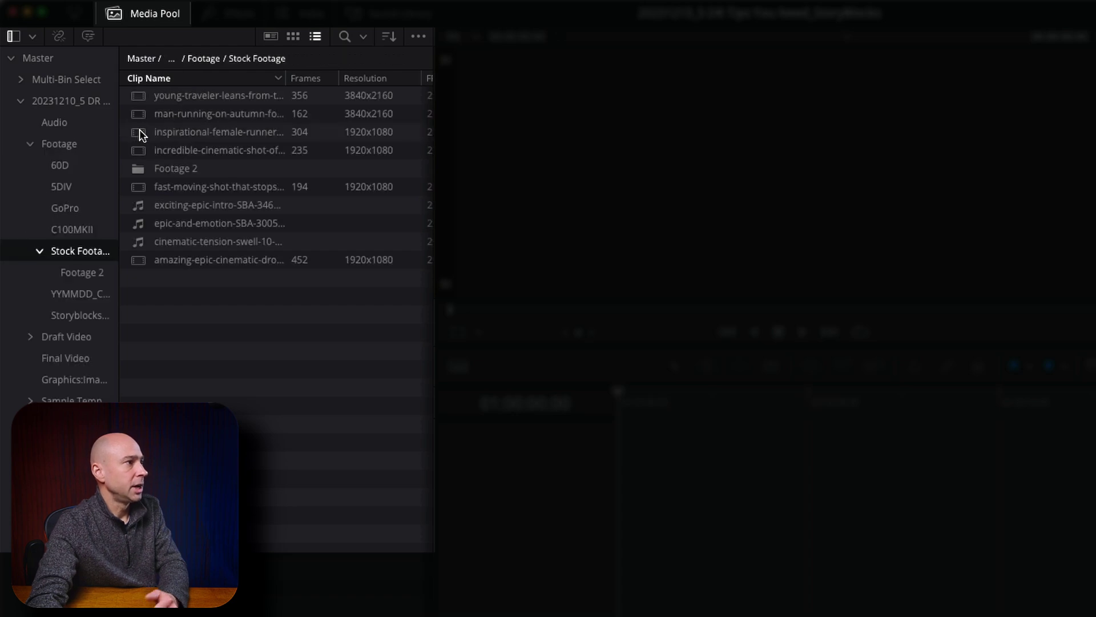
pyautogui.click(137, 95)
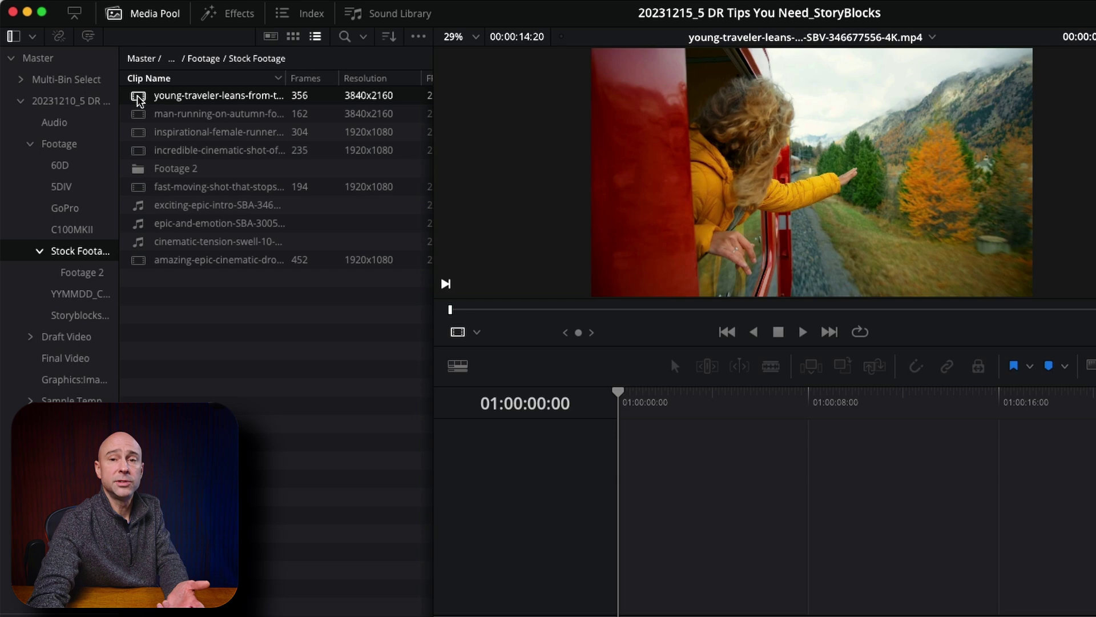
pyautogui.click(139, 117)
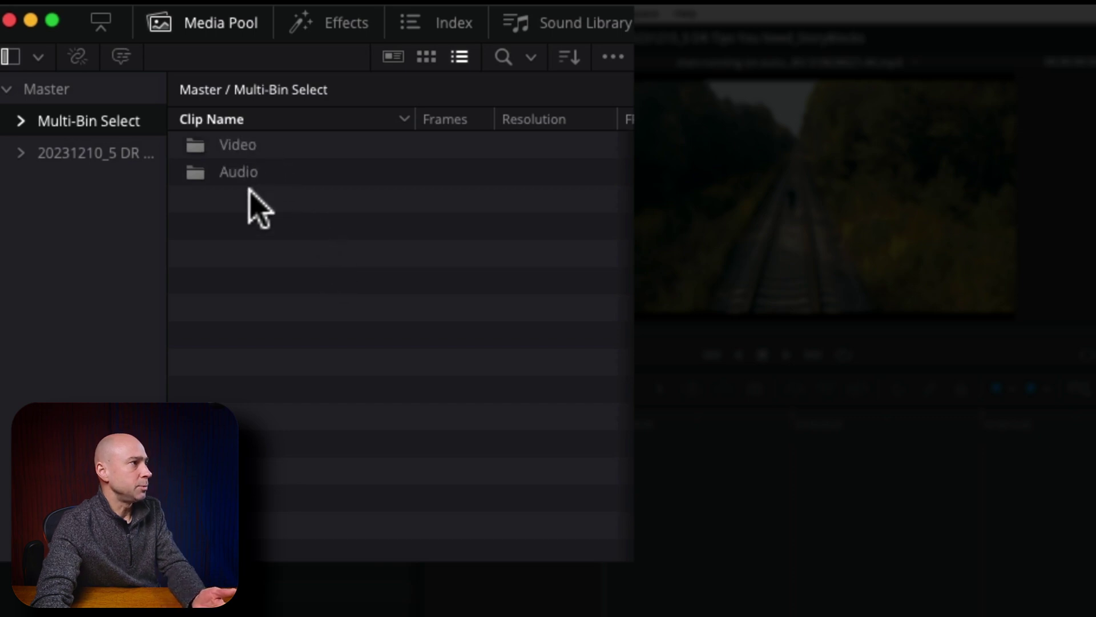
# - Look through the Video and Audio bins, previewing MVI_0802.MP4, then return to Multi-Bin Select
pyautogui.doubleClick(200, 146)
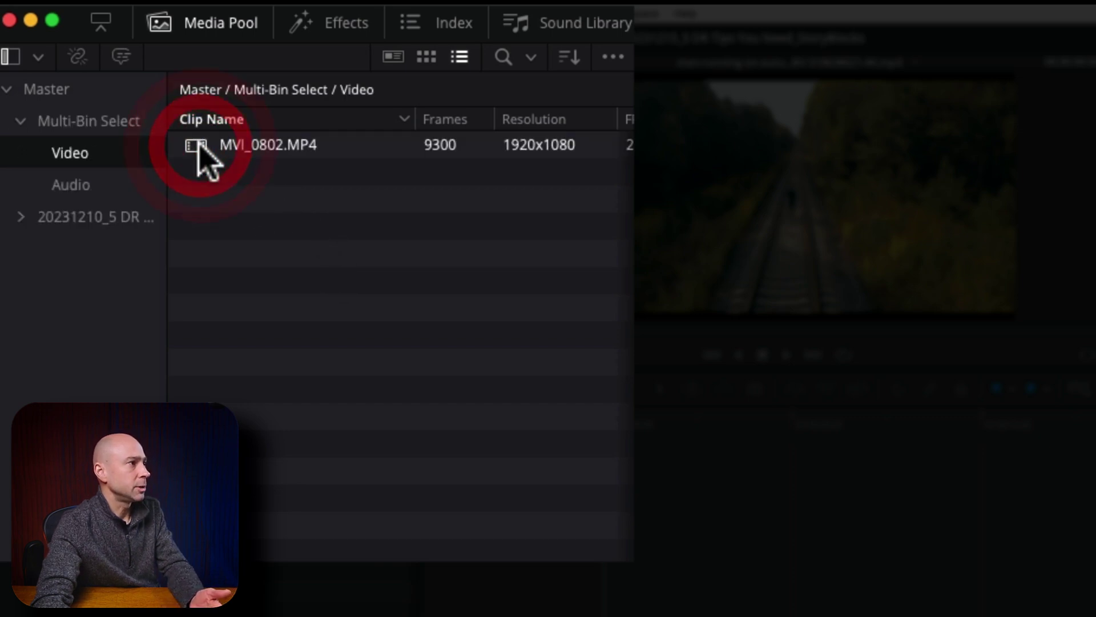
pyautogui.click(190, 145)
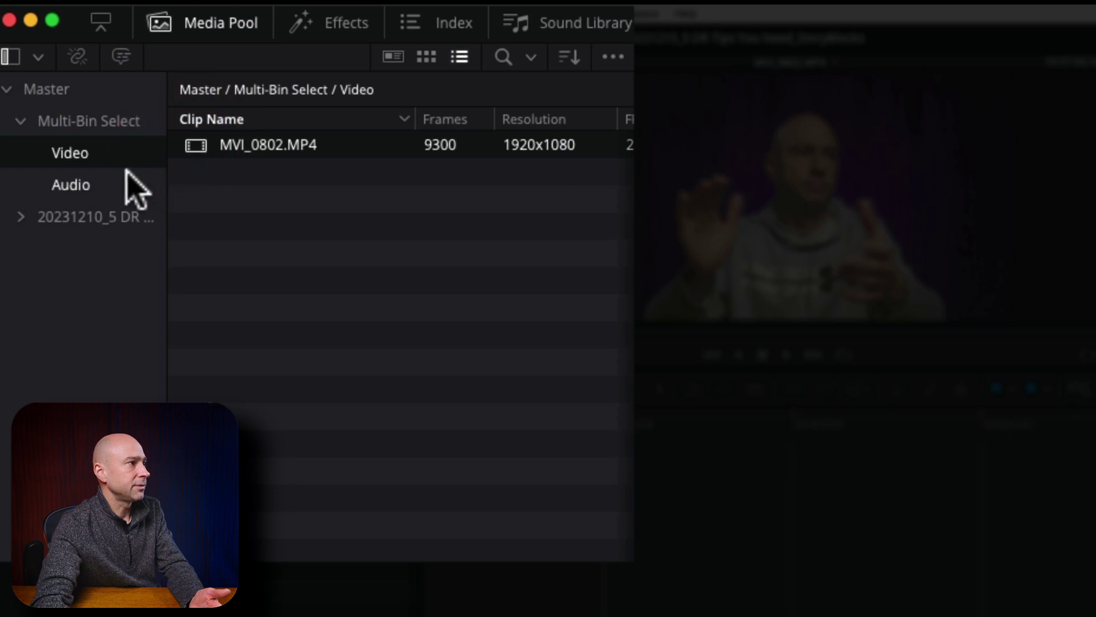
pyautogui.click(64, 187)
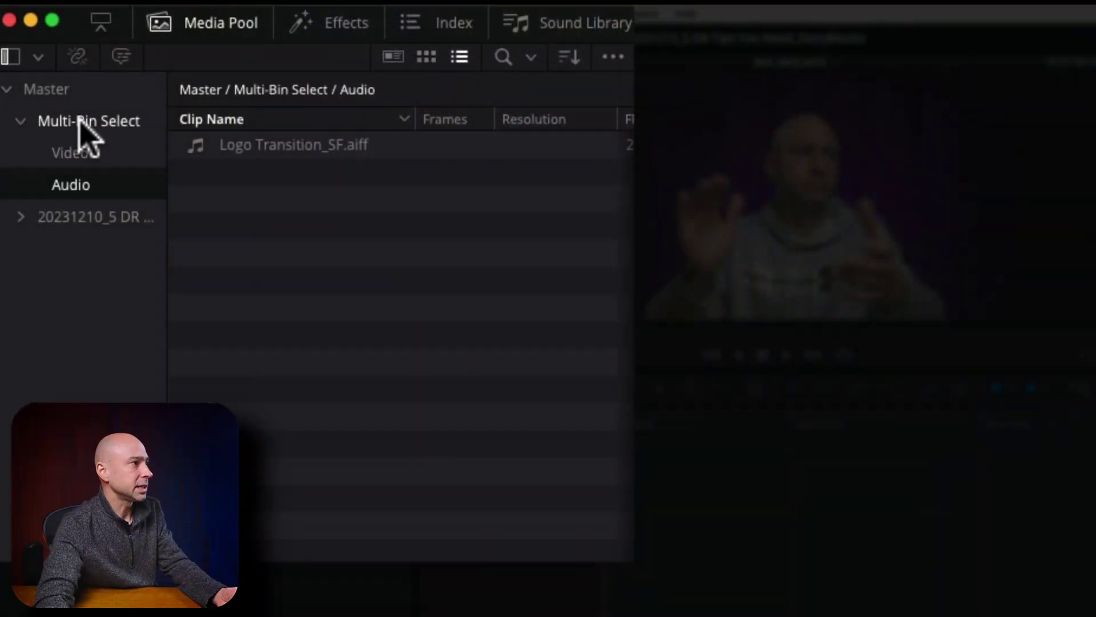
pyautogui.click(84, 127)
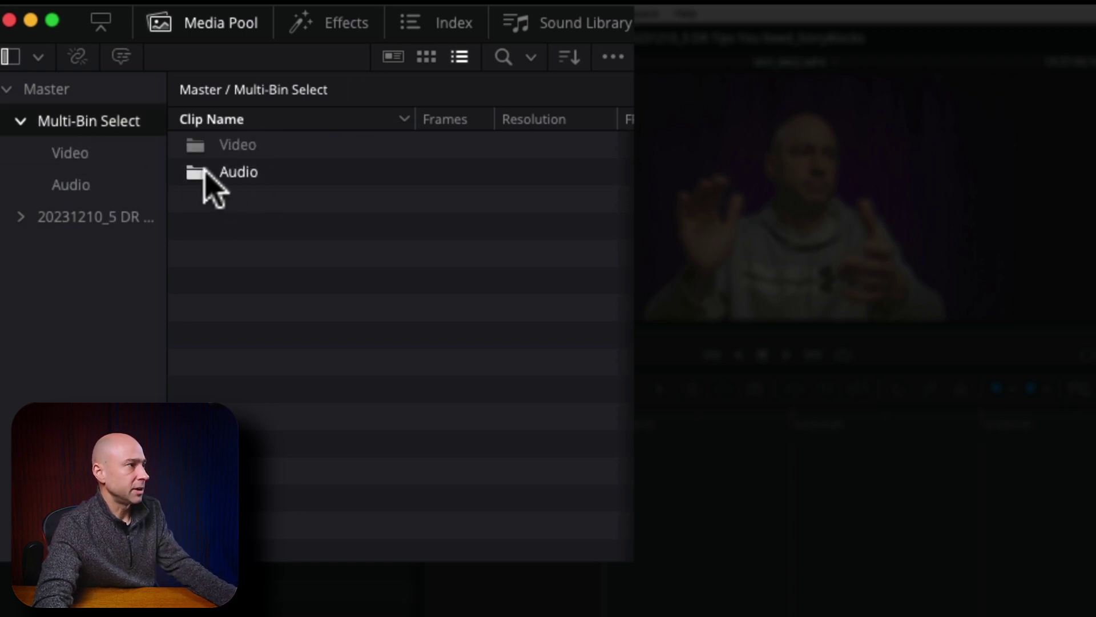
# - Show Video and Audio bins together and auto-sync MVI_0802.MP4 with Logo Transition_SF.aiff by waveform
pyautogui.click(86, 157)
pyautogui.keyDown('super'); pyautogui.click(86, 193); pyautogui.keyUp('super')
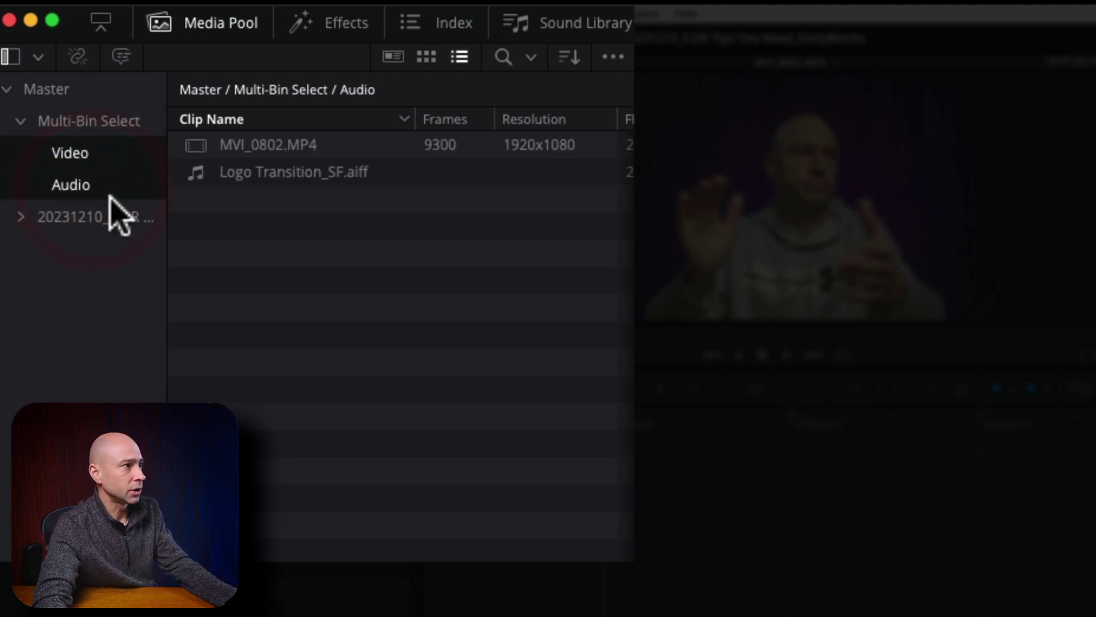
pyautogui.click(301, 149)
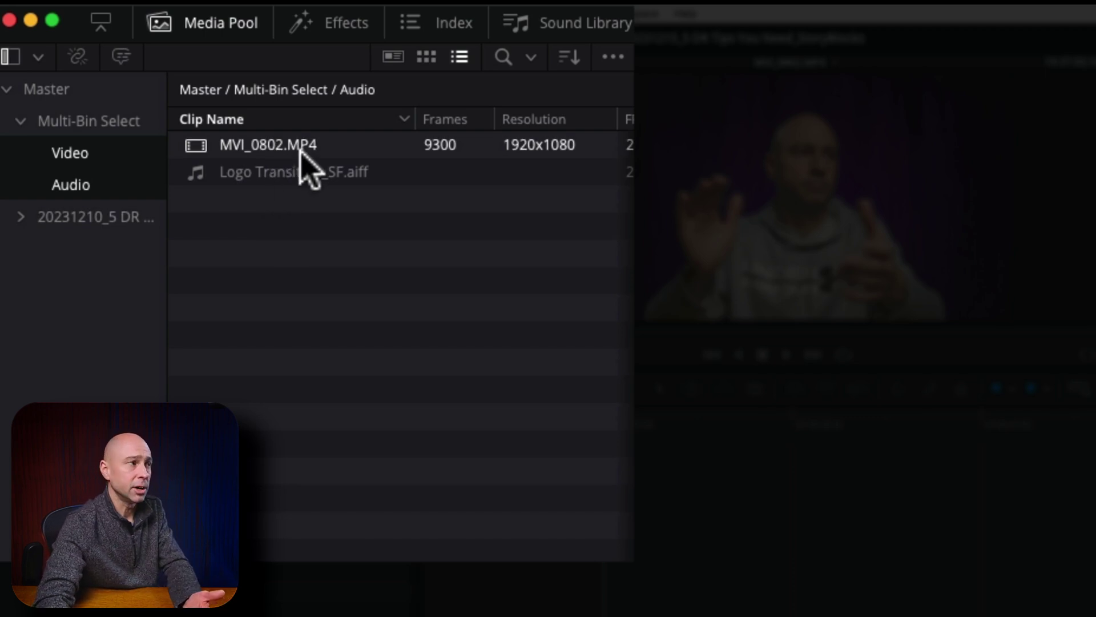
pyautogui.click(283, 179)
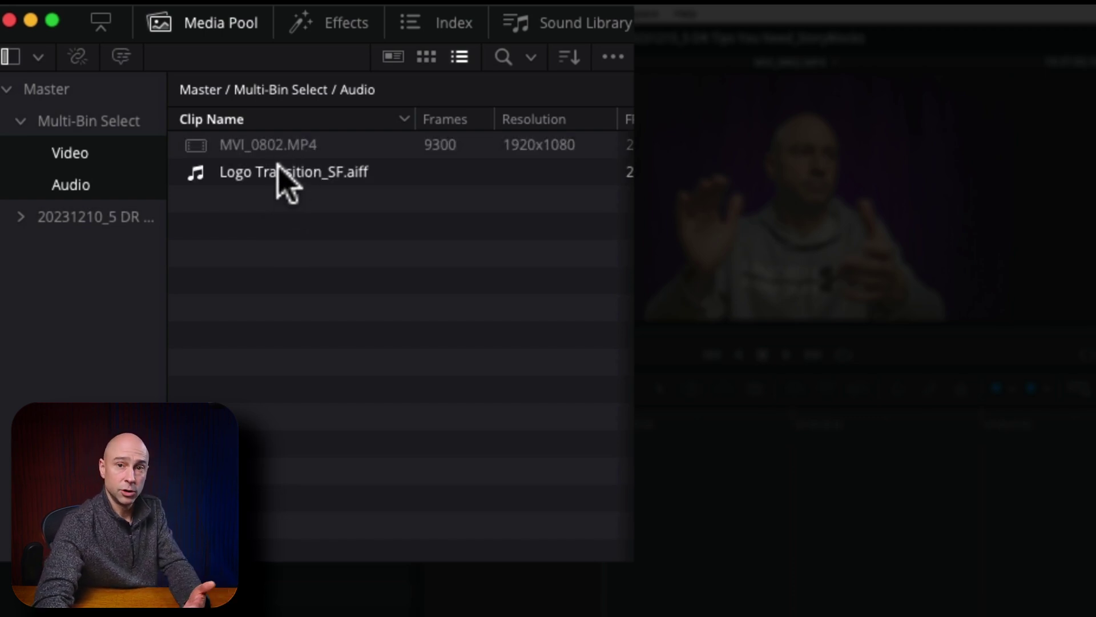
pyautogui.rightClick(251, 142)
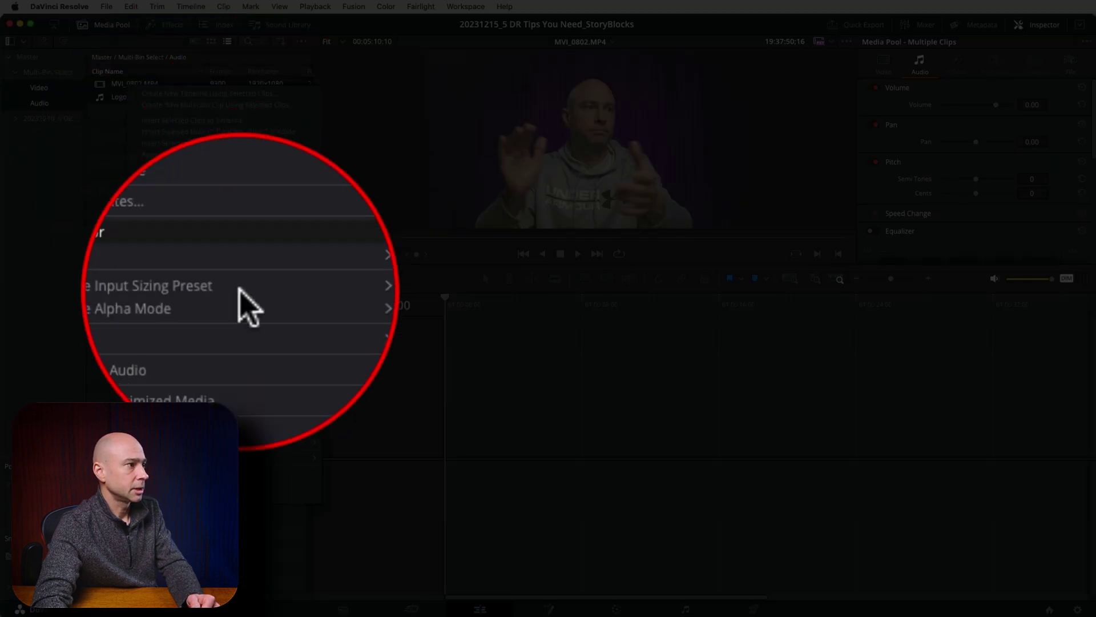
pyautogui.moveTo(388, 460)
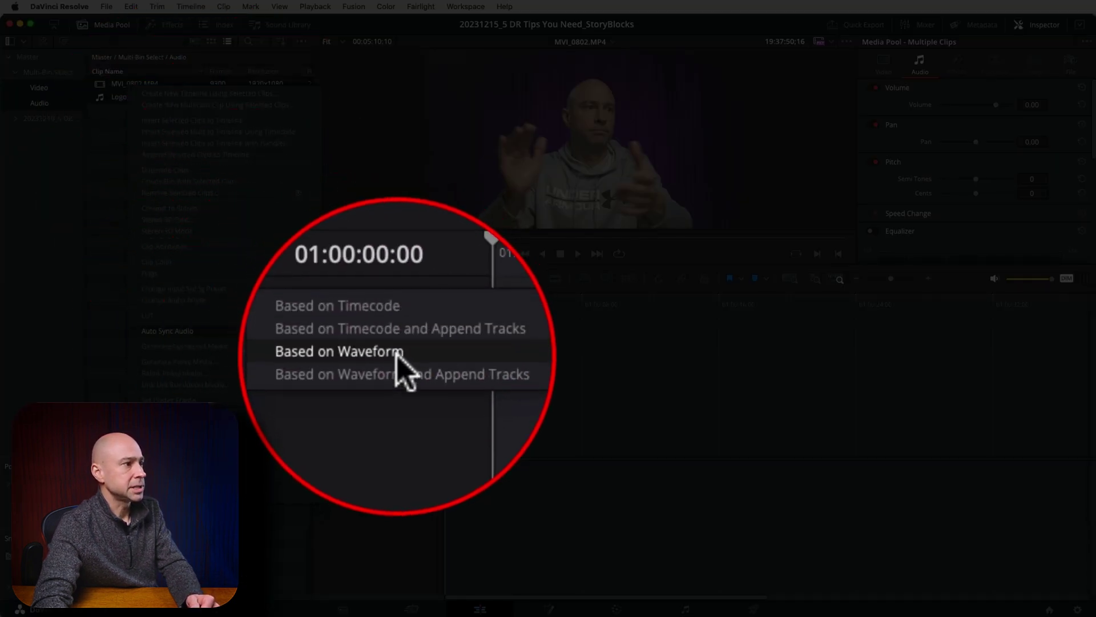
pyautogui.click(400, 359)
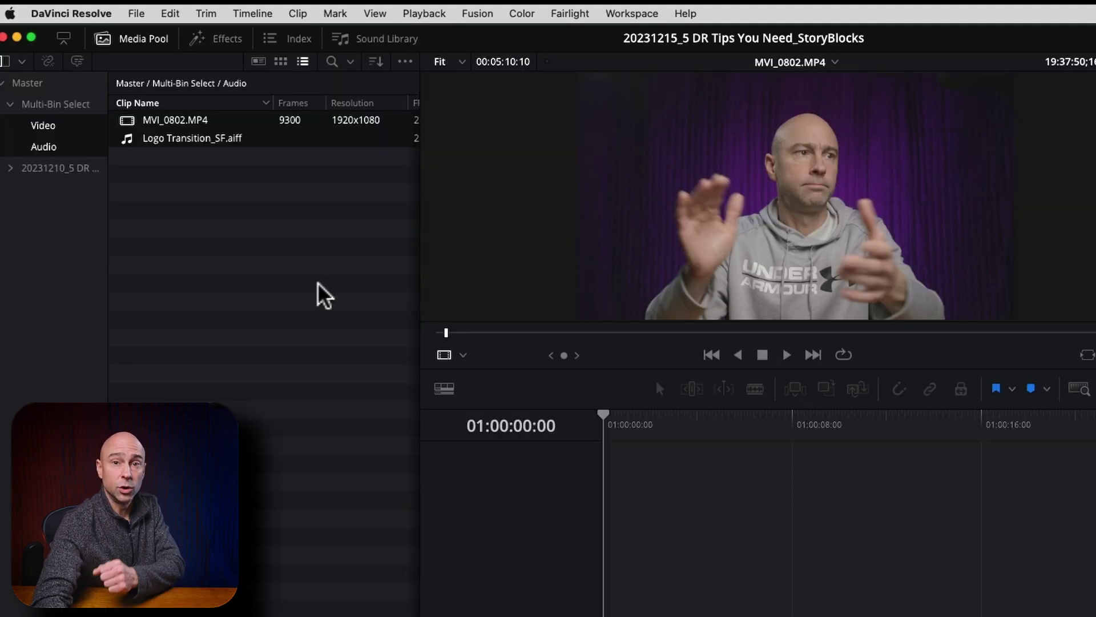
# - Open MVI_0802.MP4's Clip Attributes Audio tab to inspect its stereo Linked Channels 1 and 2
pyautogui.click(180, 178)
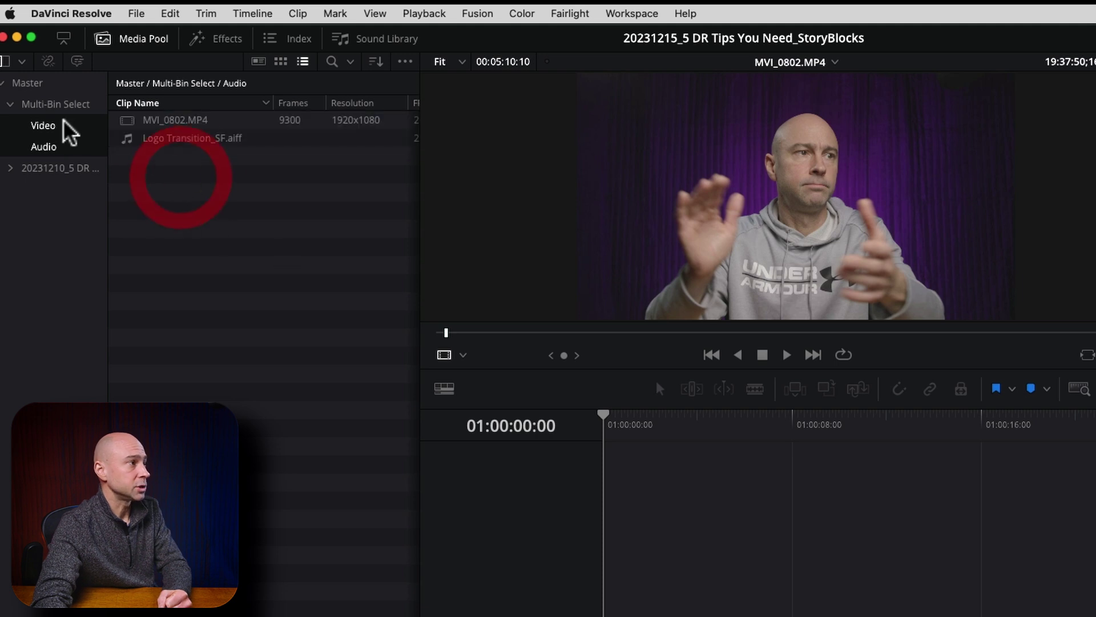
pyautogui.click(52, 127)
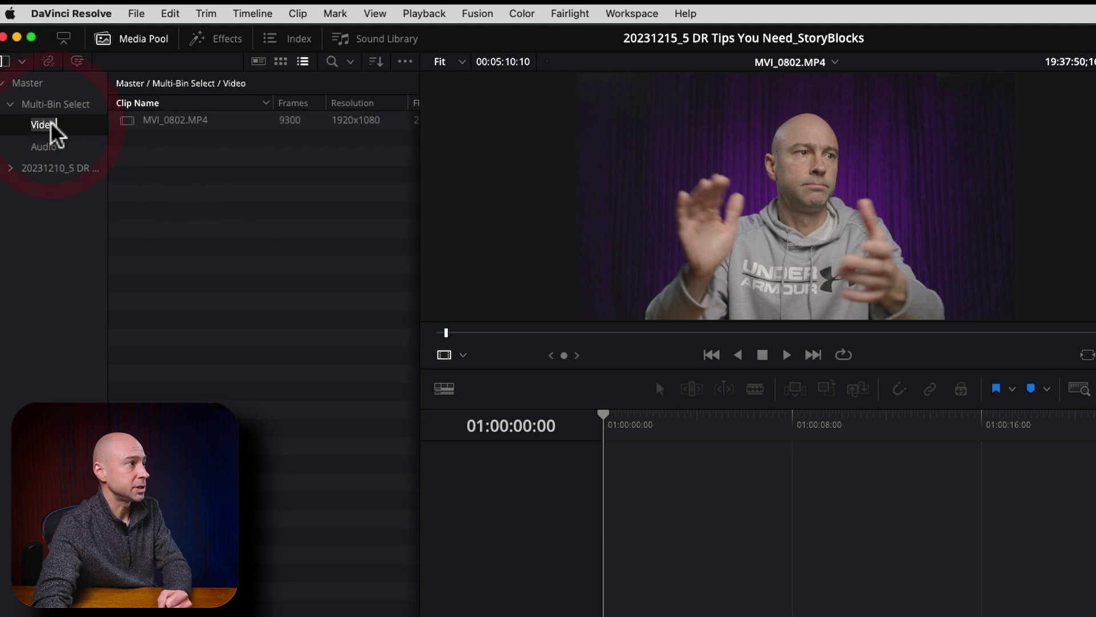
pyautogui.rightClick(127, 125)
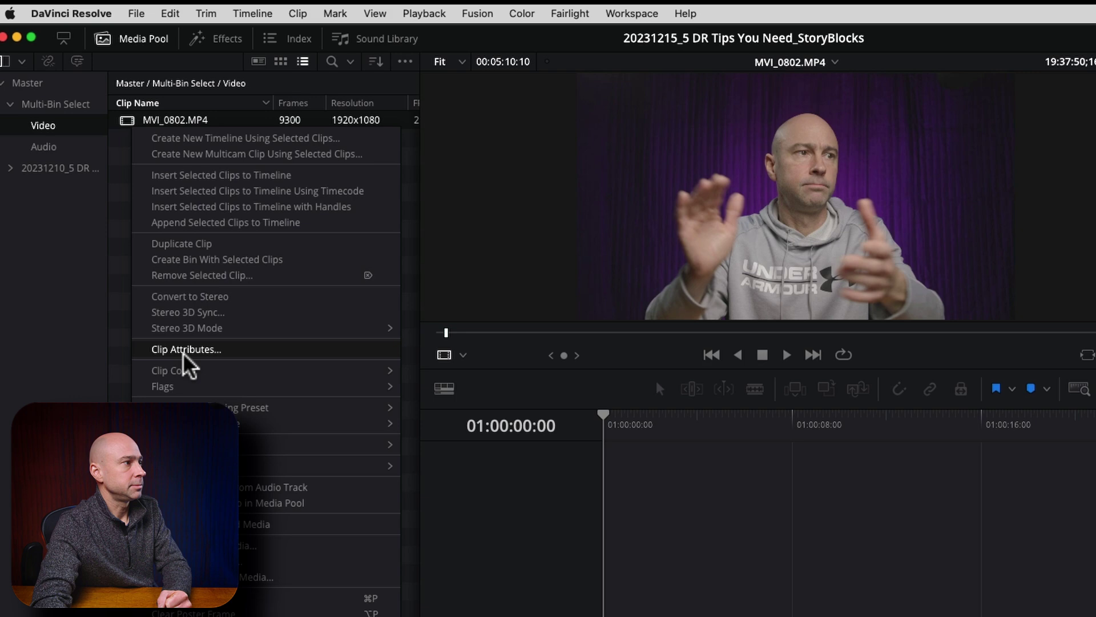
pyautogui.click(187, 350)
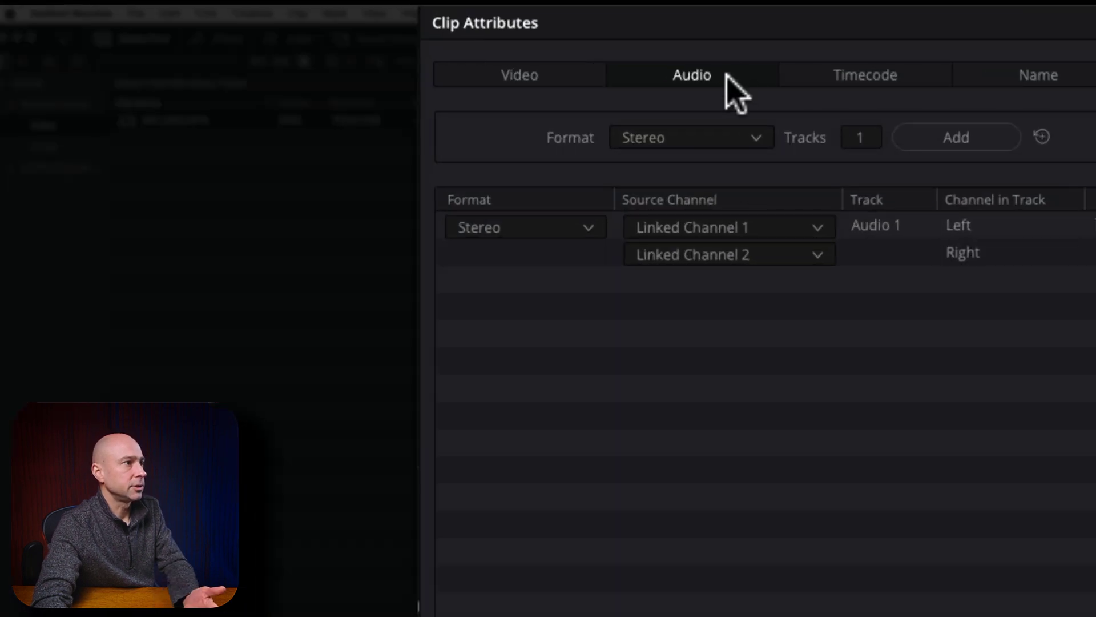
pyautogui.click(728, 79)
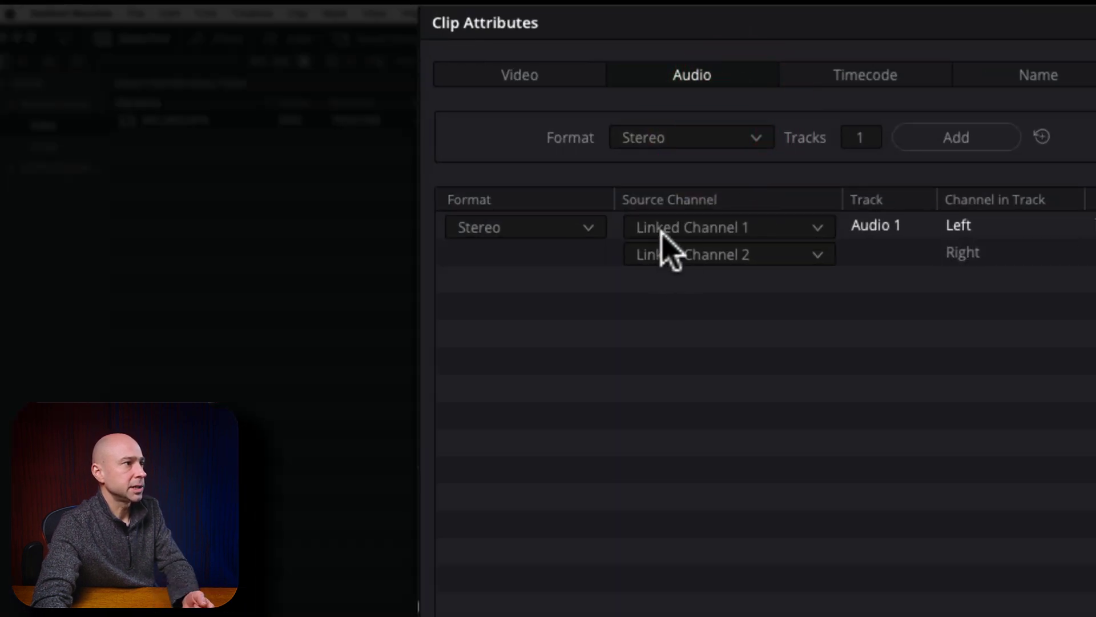
pyautogui.click(626, 257)
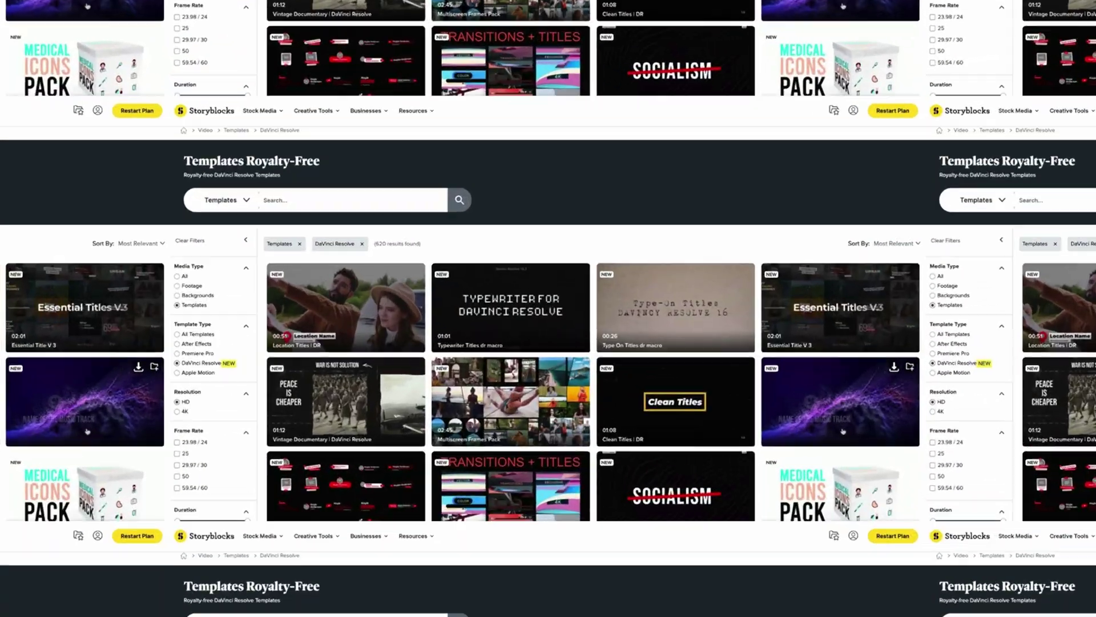
pyautogui.scroll(-5, 1049, 486)
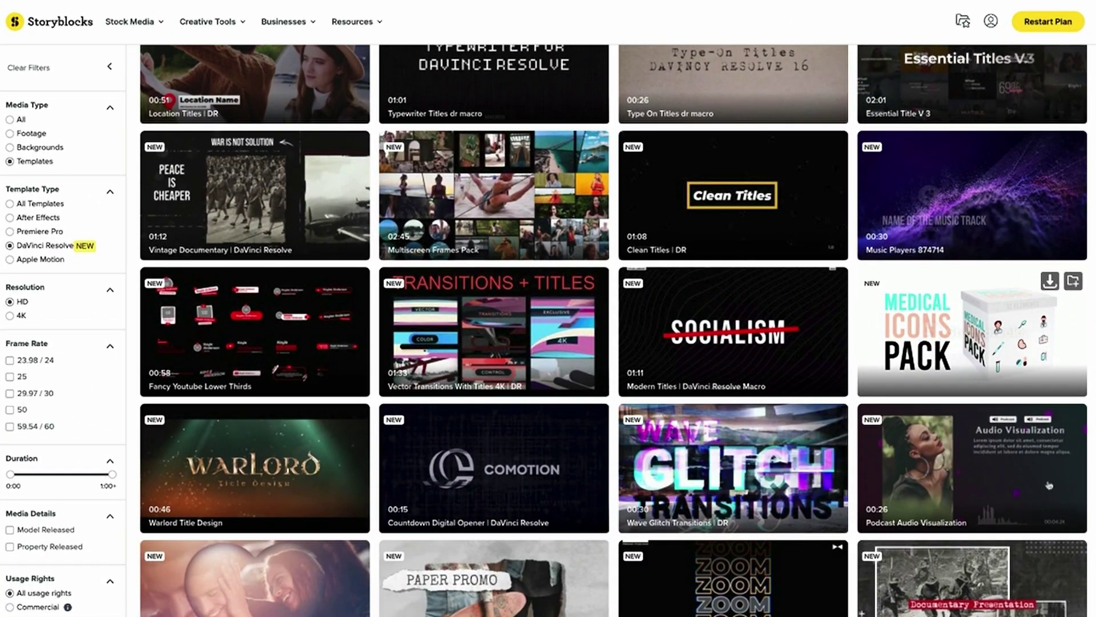
pyautogui.scroll(-8, 1049, 486)
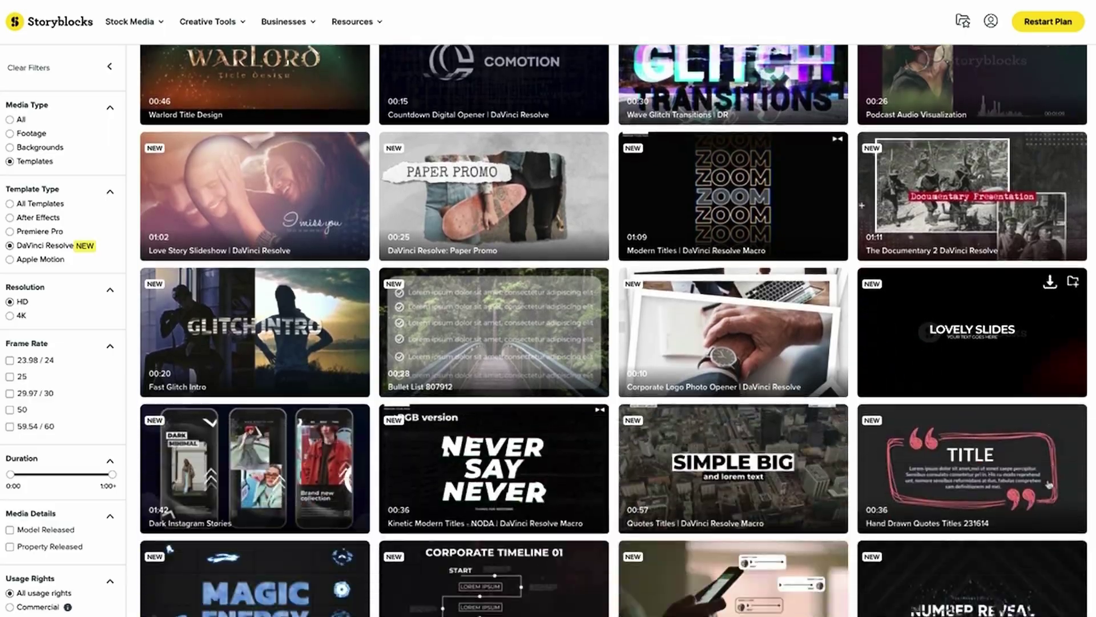
pyautogui.scroll(-3, 1050, 485)
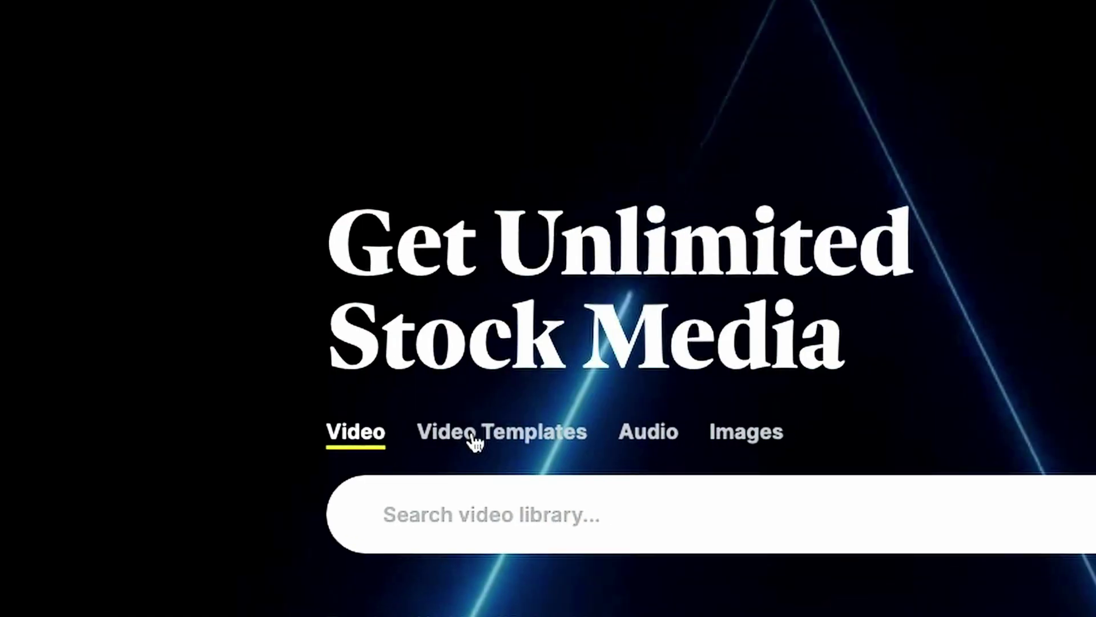
# - Browse Storyblocks' Video Templates, then the Audio library, scrolling through the results
pyautogui.click(474, 441)
pyautogui.click(648, 434)
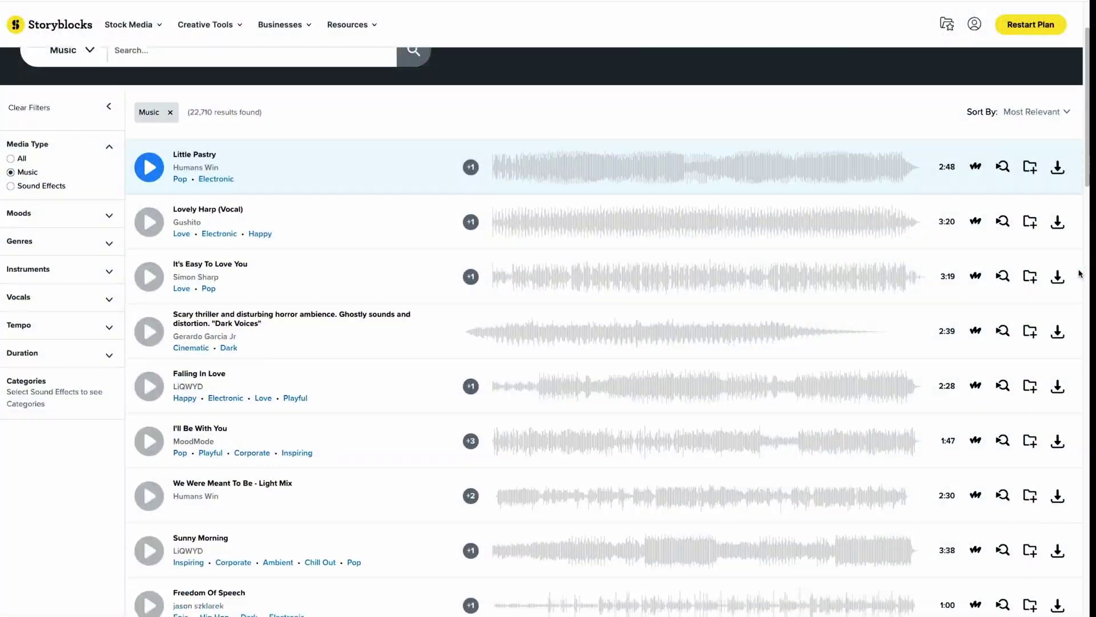
pyautogui.scroll(-1, 1081, 272)
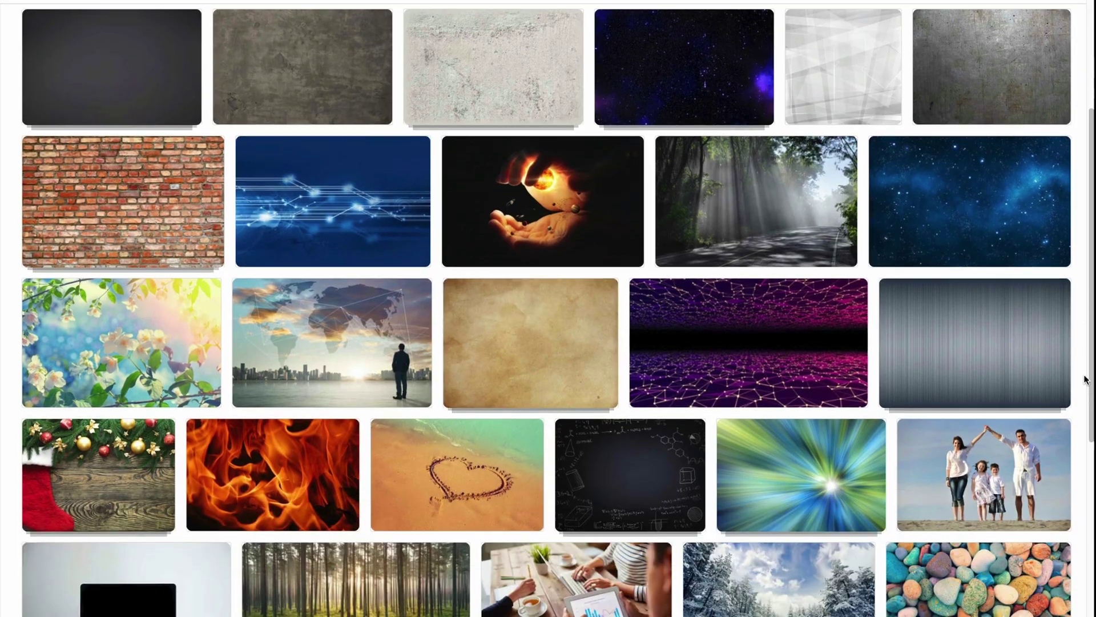
pyautogui.scroll(-1, 1087, 380)
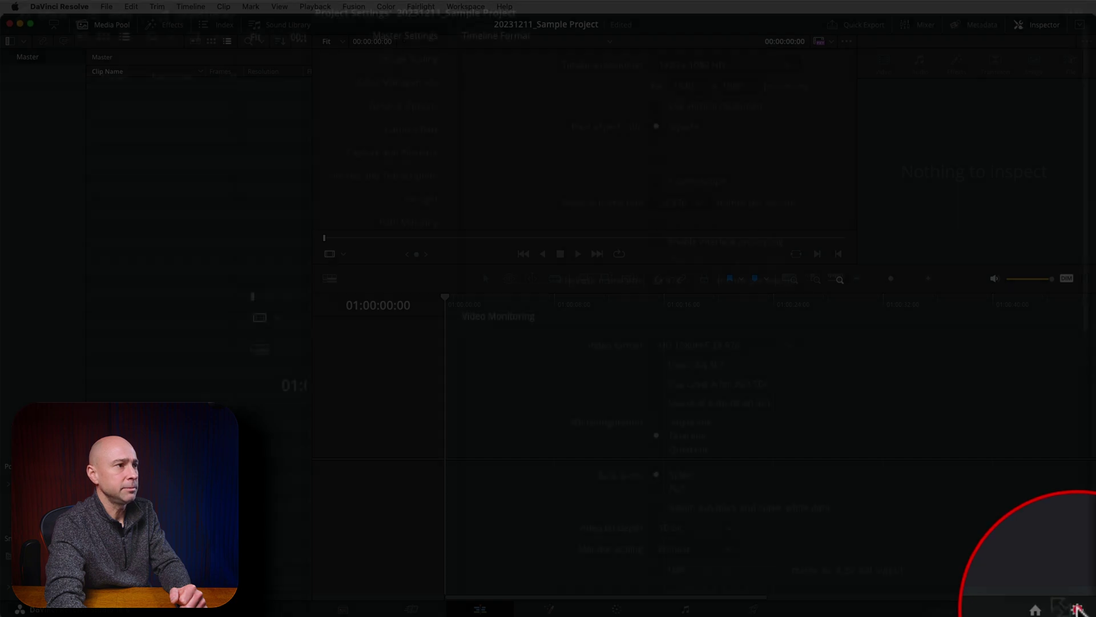
# - In Color Management, switch color science to DaVinci YRGB Color Managed, trying HDR with SDR Rec.709 output
pyautogui.click(1078, 610)
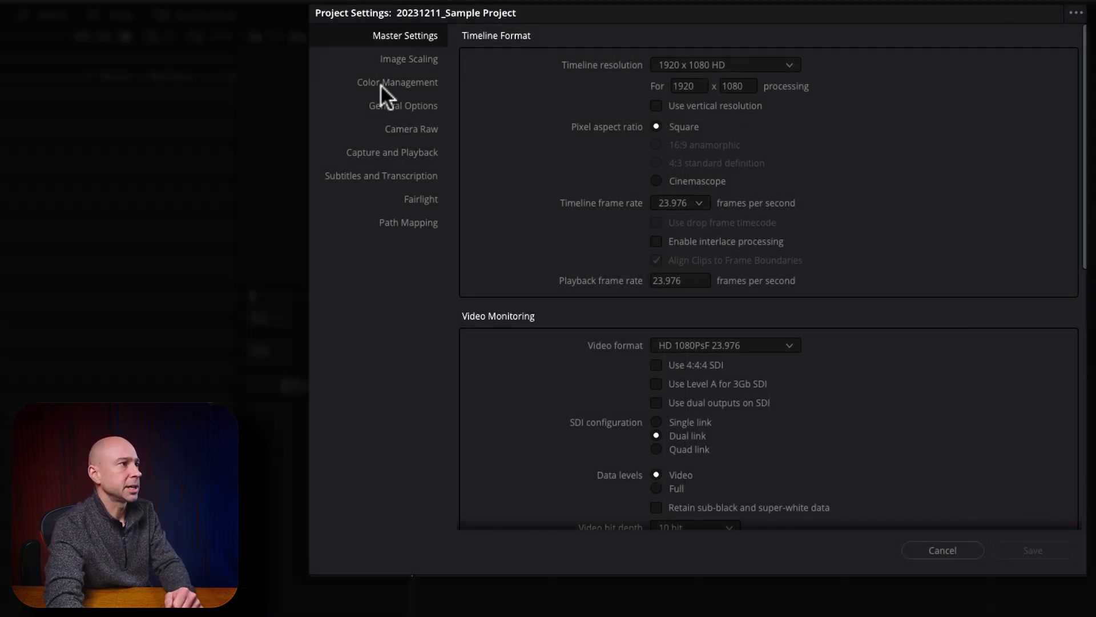
pyautogui.click(377, 81)
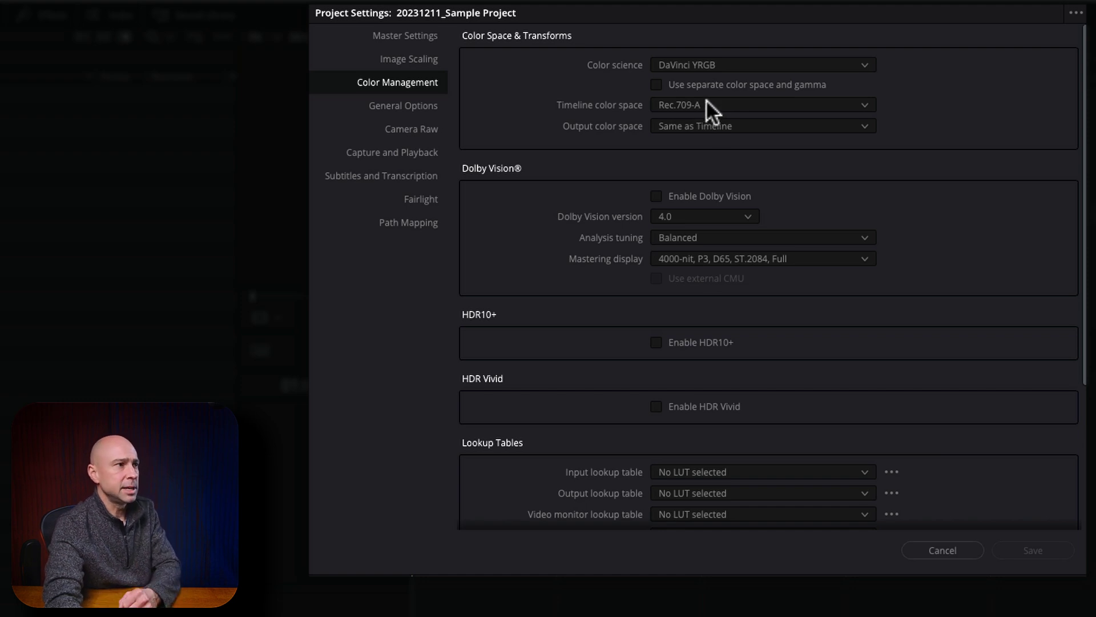
pyautogui.click(726, 64)
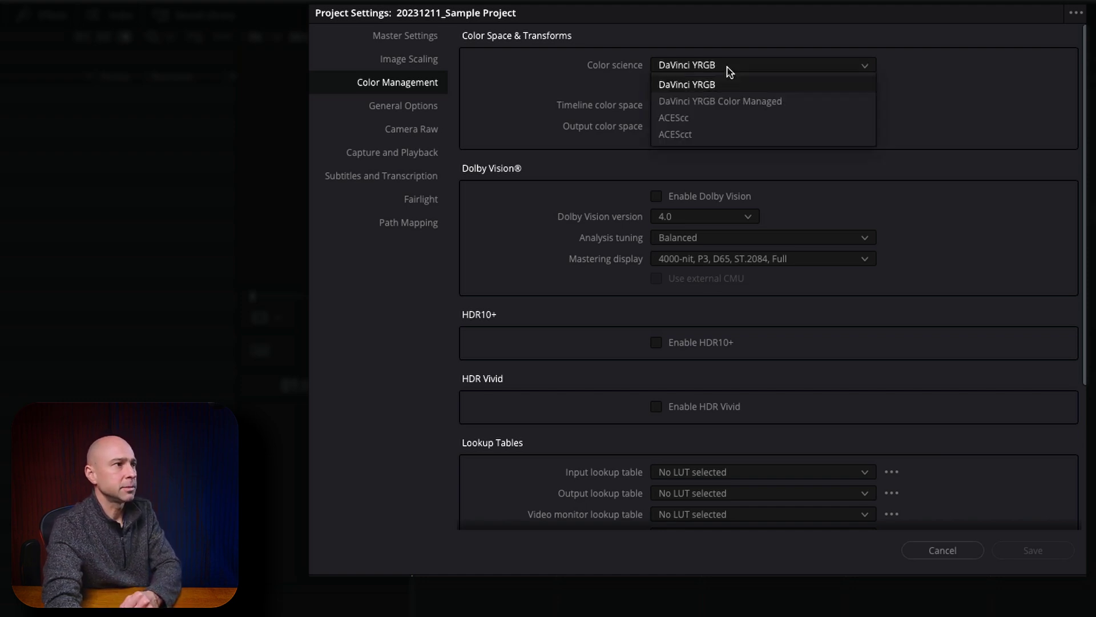
pyautogui.click(772, 101)
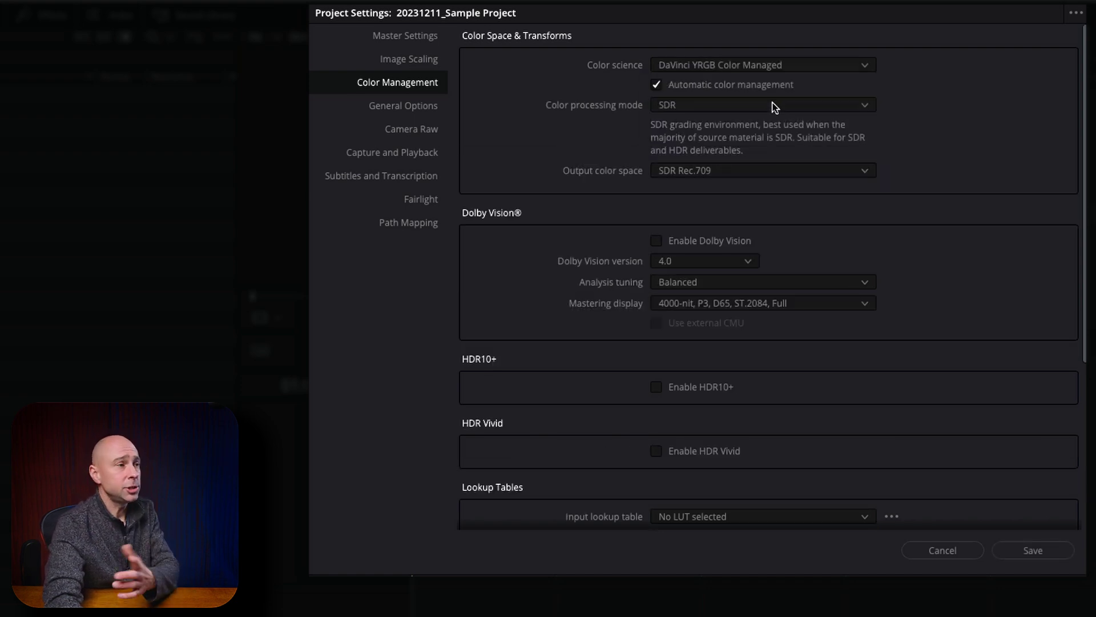
pyautogui.click(677, 104)
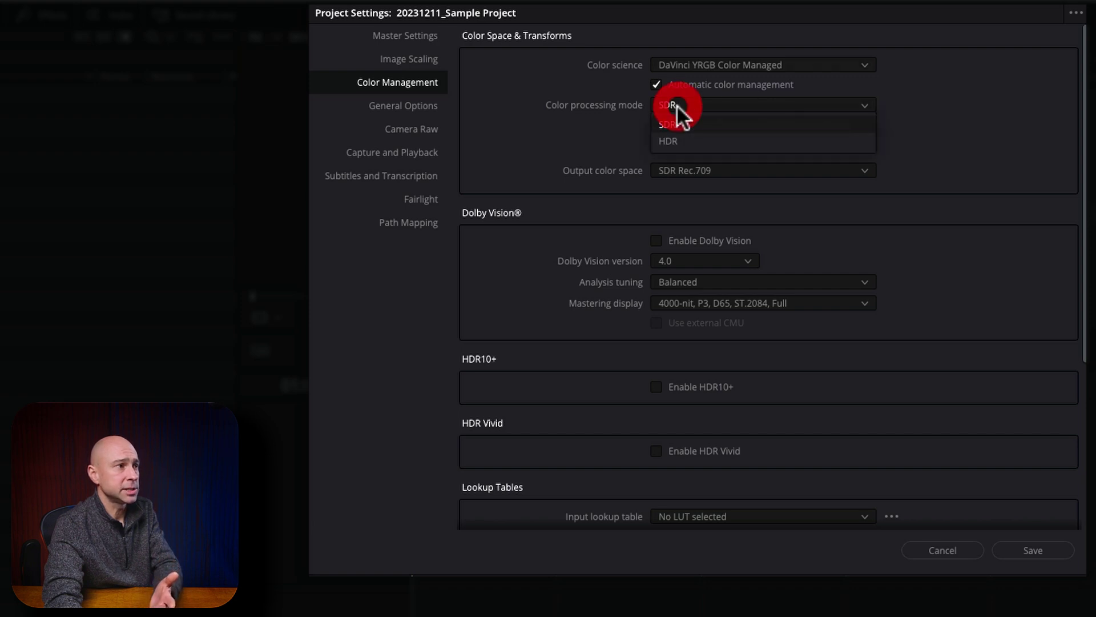
pyautogui.click(685, 139)
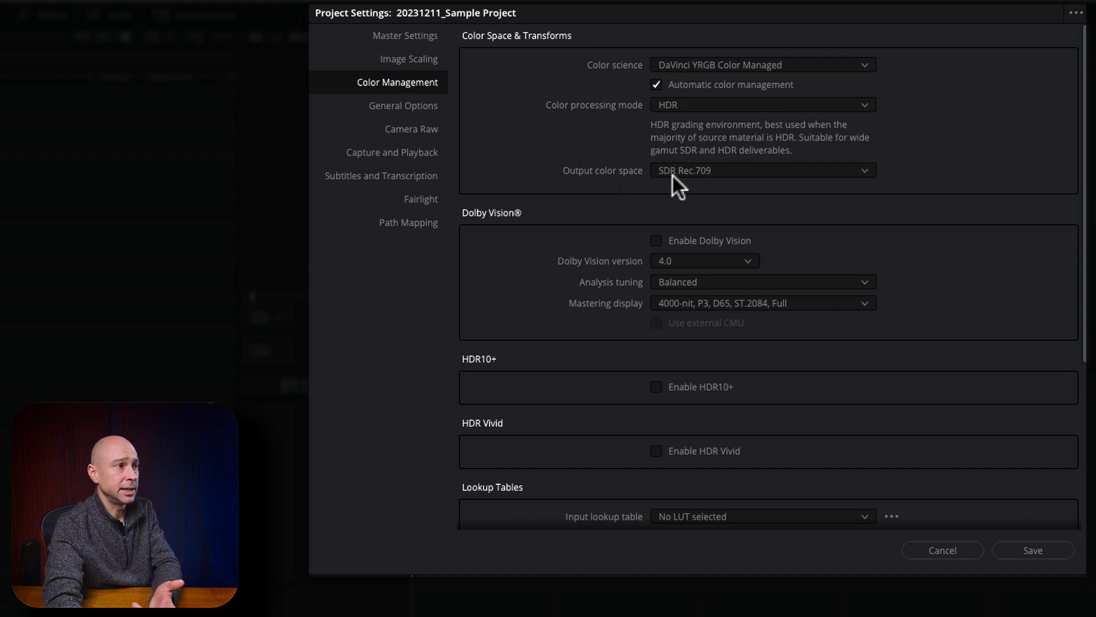
pyautogui.click(721, 174)
pyautogui.click(719, 188)
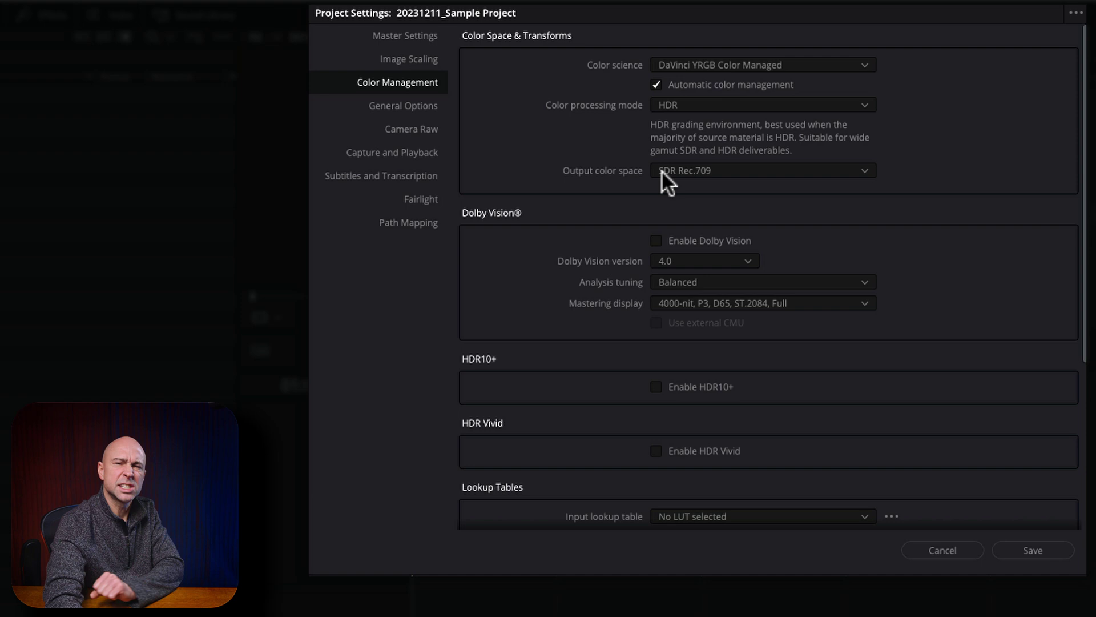
# - Turn off automatic color management, choose Custom, and set input to Canon Cinema Gamut/Canon Log
pyautogui.click(656, 83)
pyautogui.click(683, 105)
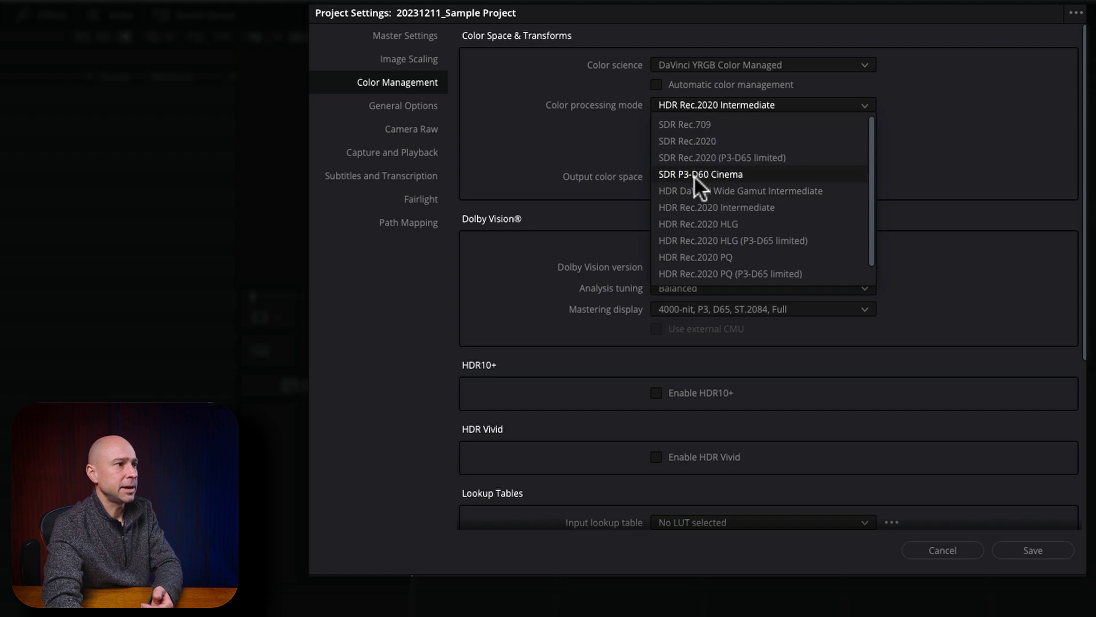
pyautogui.scroll(-1, 693, 176)
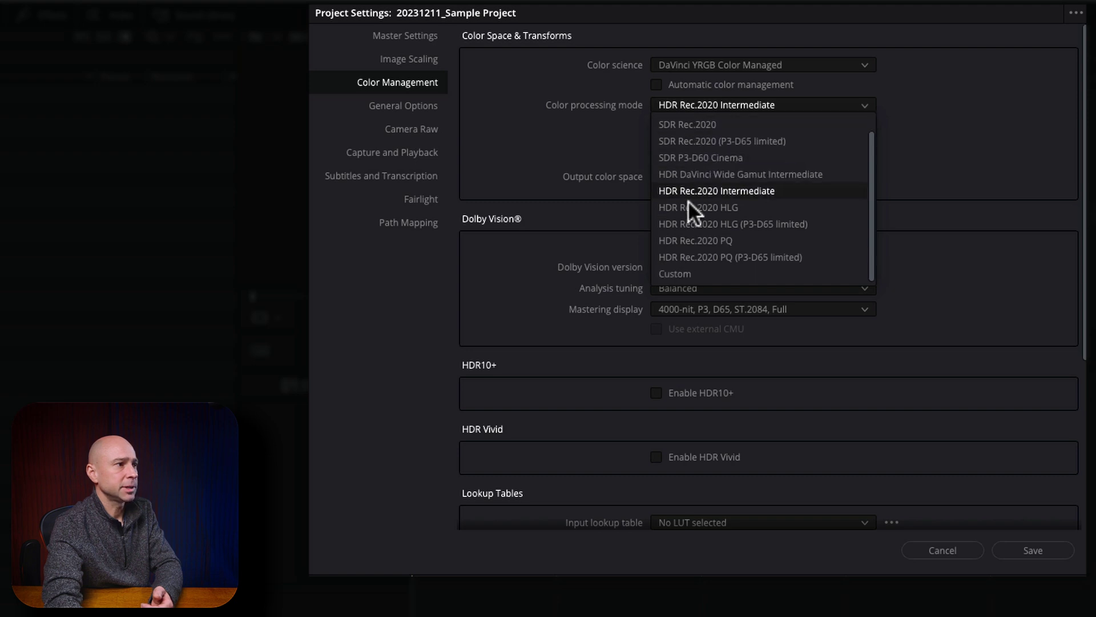
pyautogui.click(679, 271)
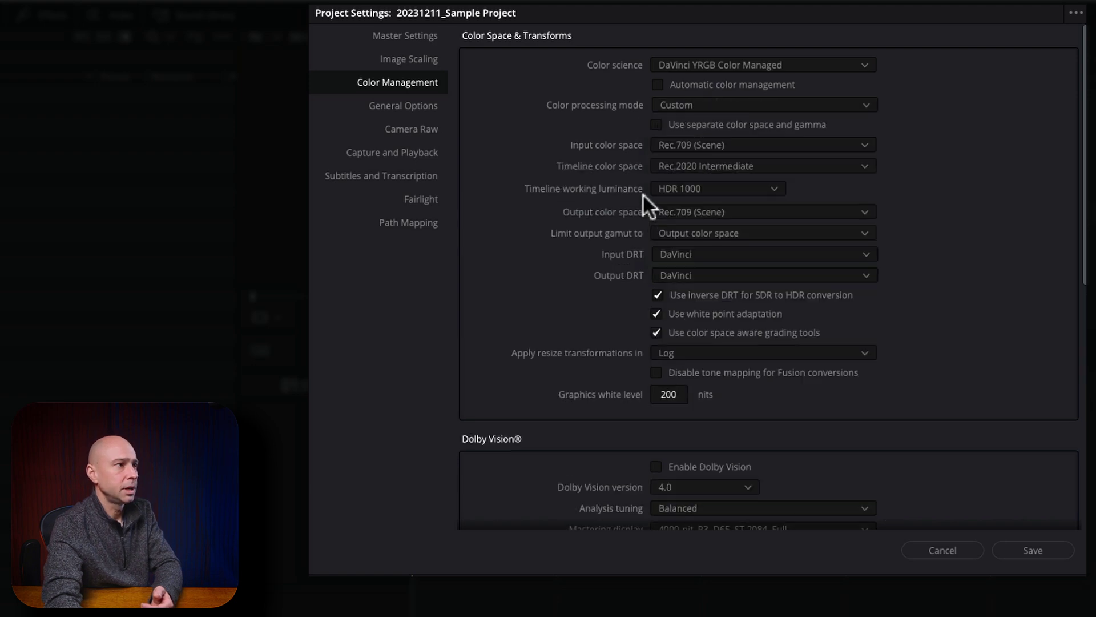
pyautogui.click(678, 149)
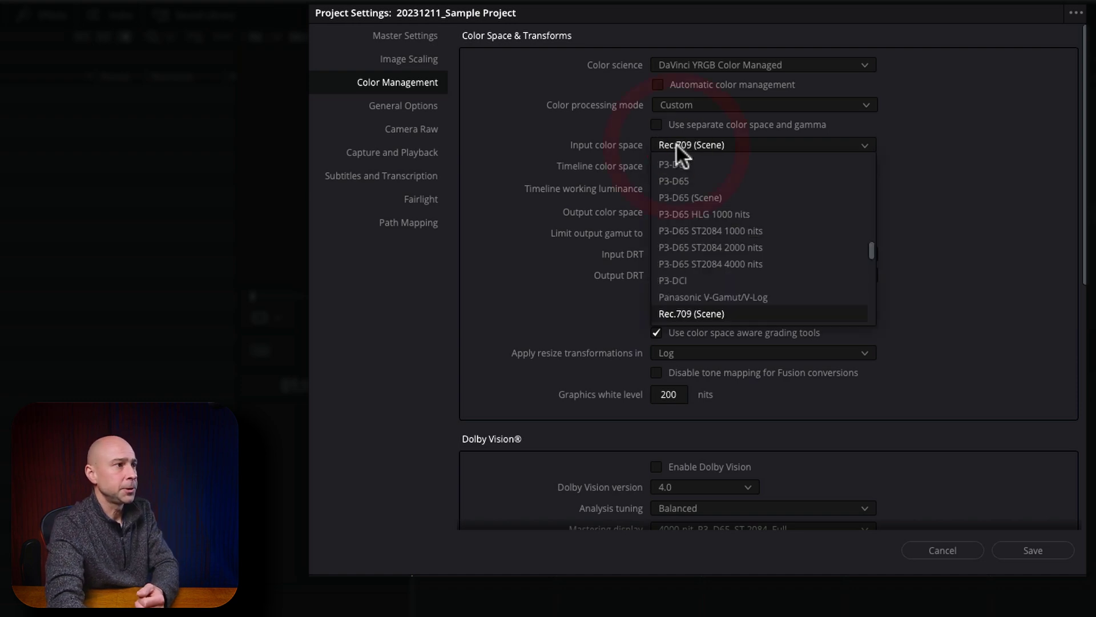
pyautogui.scroll(10, 710, 280)
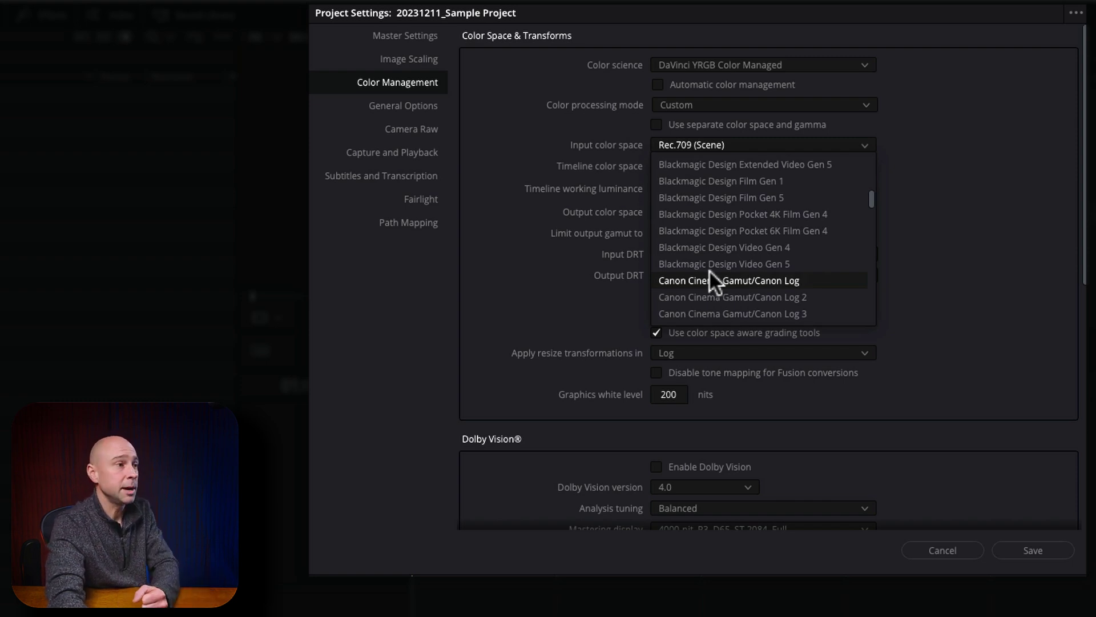
pyautogui.click(711, 274)
# - Set the timeline space to DaVinci WG/Intermediate and output to Rec.709-A, then save
pyautogui.click(703, 163)
pyautogui.scroll(15, 711, 212)
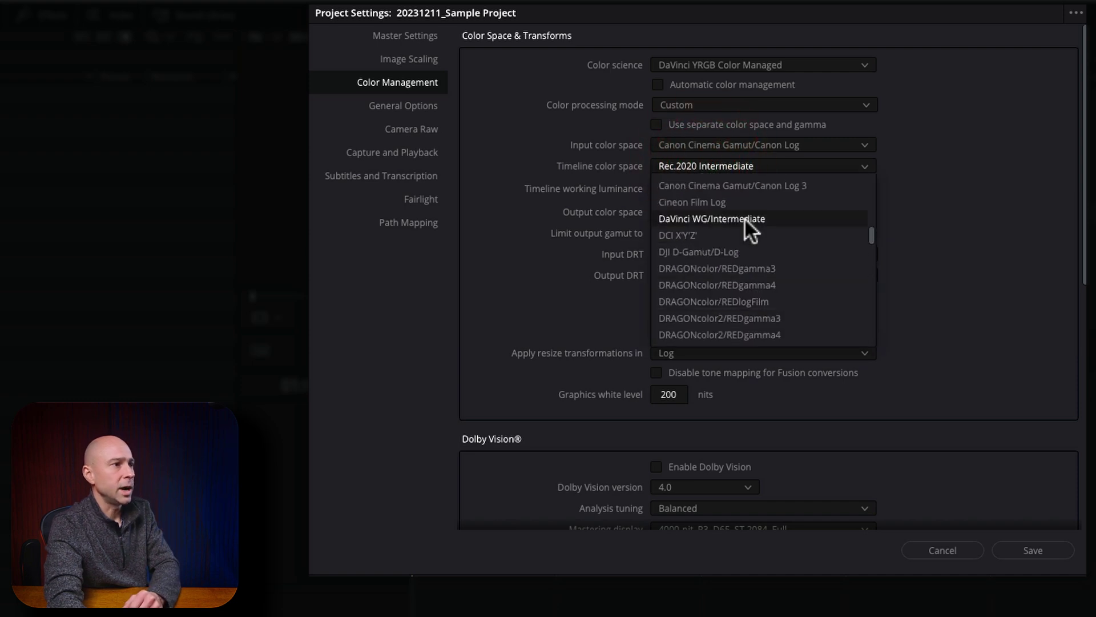
pyautogui.click(739, 218)
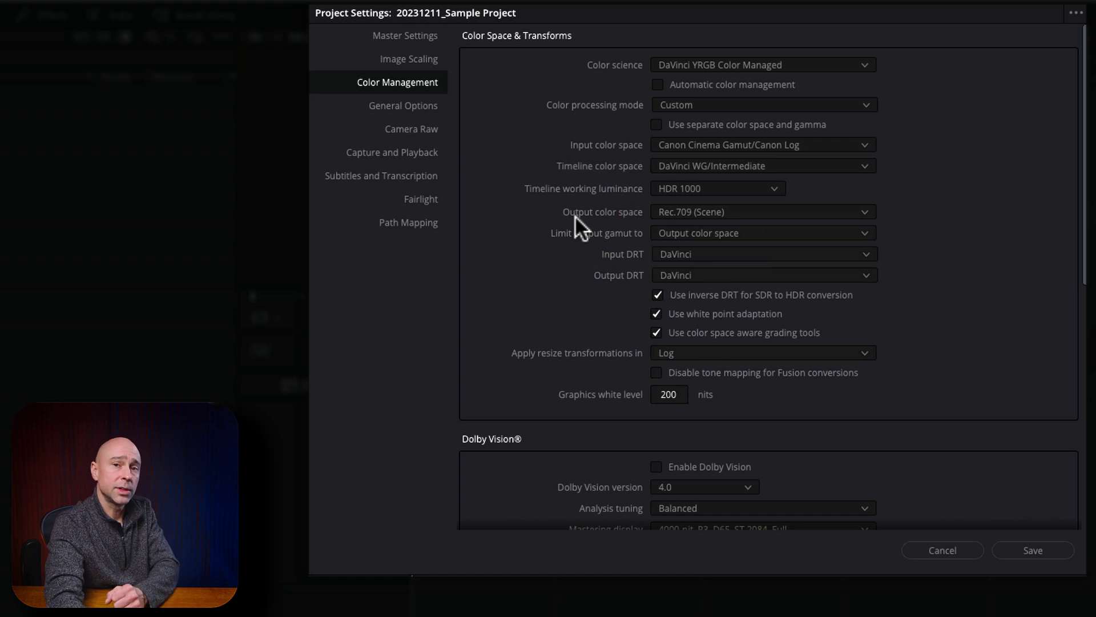
pyautogui.click(711, 211)
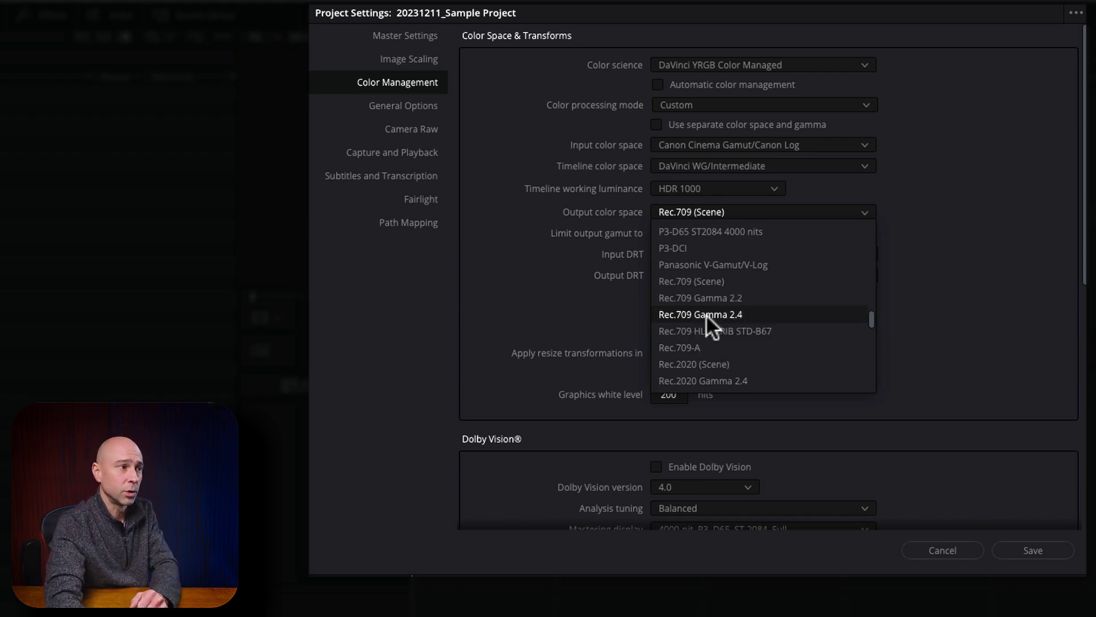
pyautogui.click(707, 348)
pyautogui.click(1025, 552)
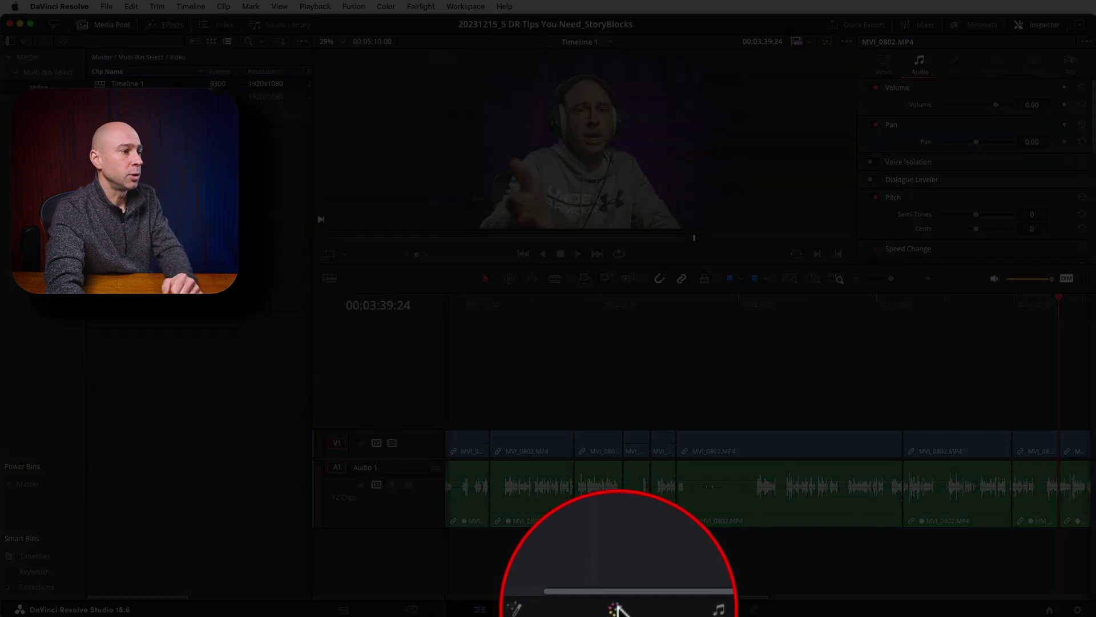
# - On the Color page, give clip 06 two serial nodes with magenta-pushed highlights and slightly darker midtones
pyautogui.click(616, 609)
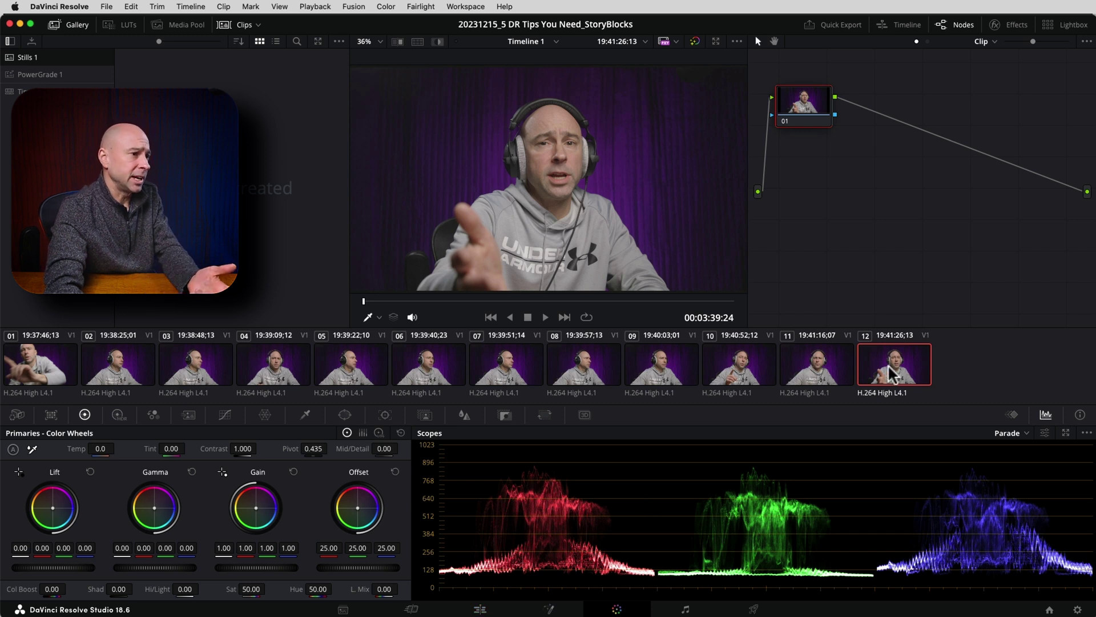
pyautogui.click(427, 368)
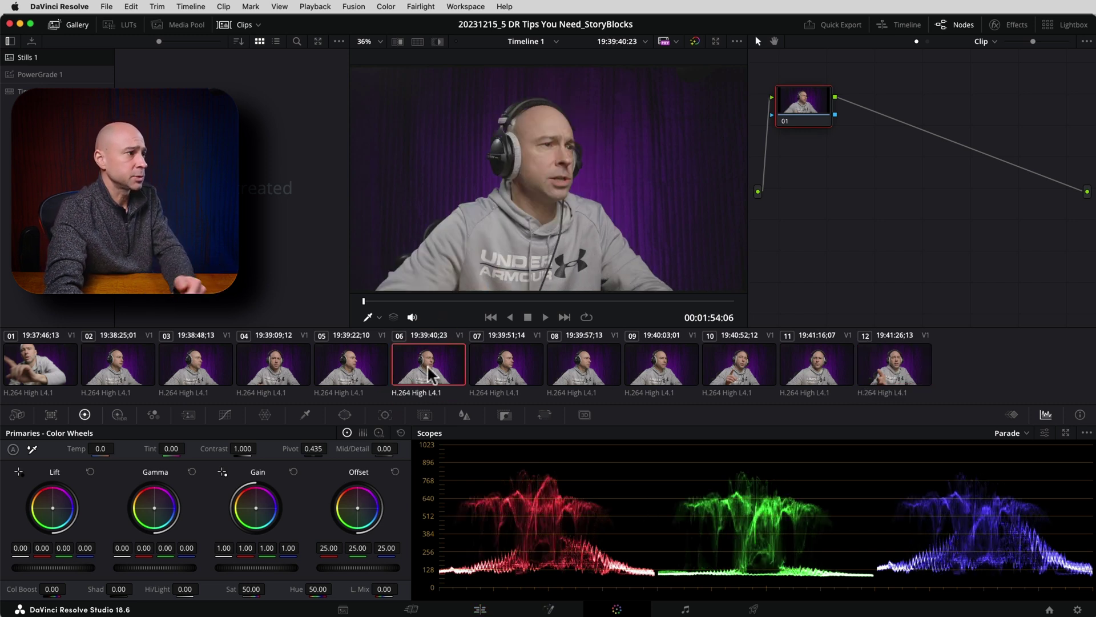
pyautogui.click(810, 153)
pyautogui.hotkey('alt', 's')
pyautogui.hotkey('alt', 's')
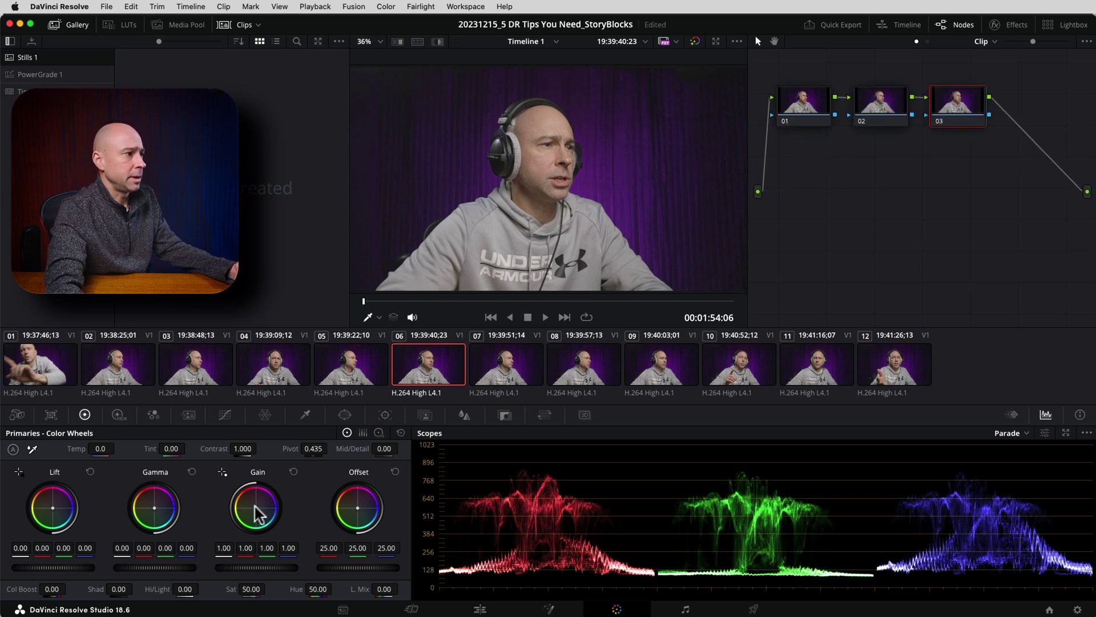
pyautogui.moveTo(257, 513); pyautogui.dragTo(260, 510)
pyautogui.moveTo(153, 507); pyautogui.dragTo(159, 521)
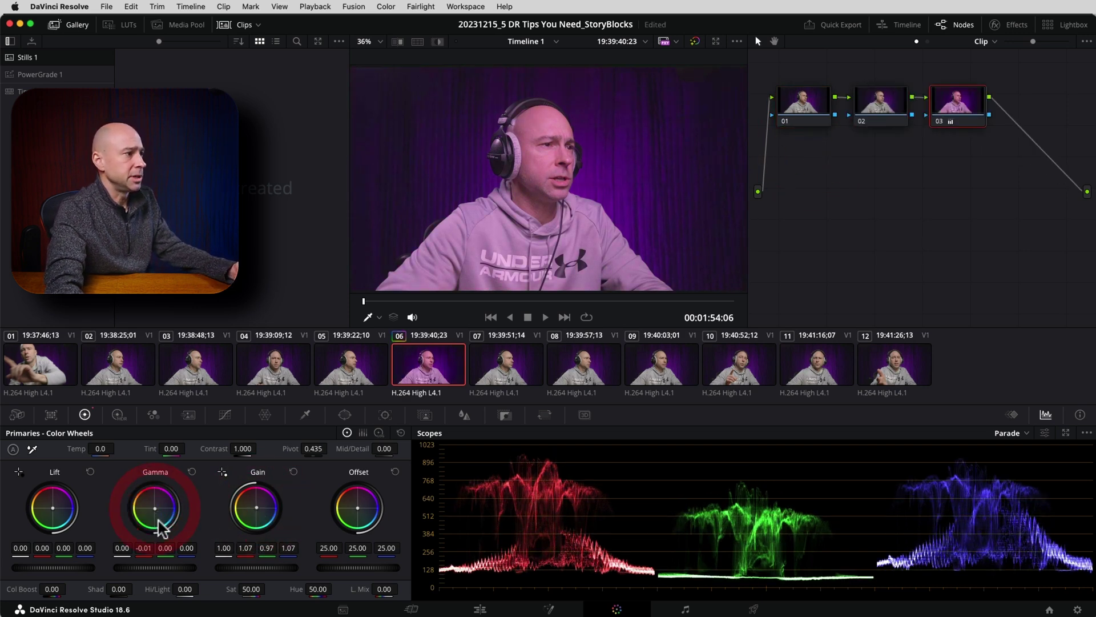
pyautogui.moveTo(164, 567); pyautogui.dragTo(172, 568)
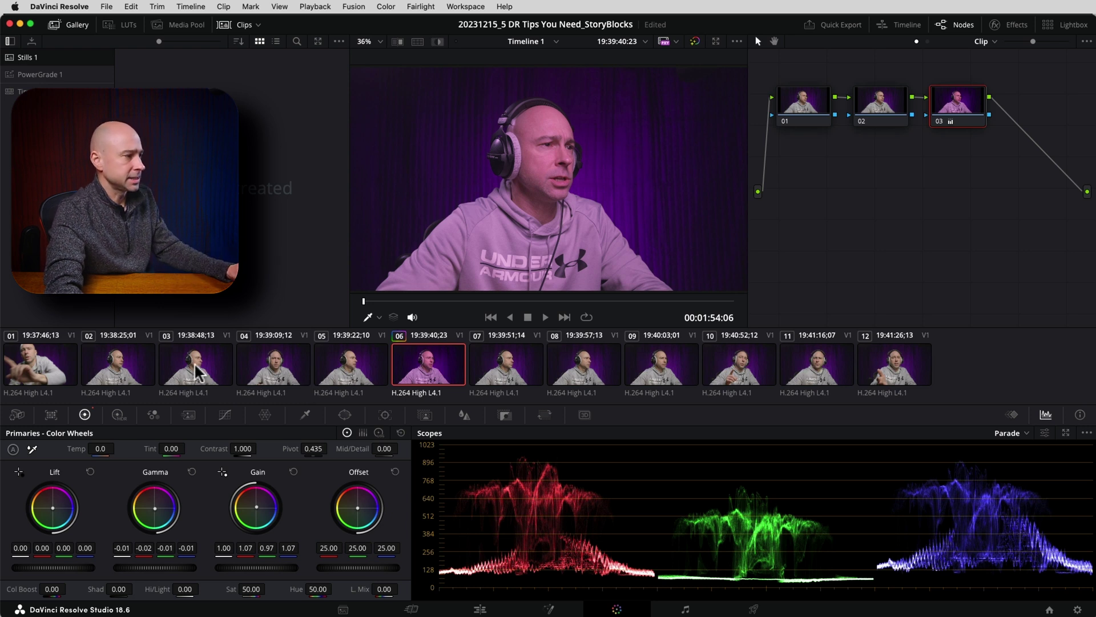
# - Select clips 01–06 and apply clip 06's grade to them, replacing existing grades
pyautogui.keyDown('shift'); pyautogui.click(28, 374); pyautogui.keyUp('shift')
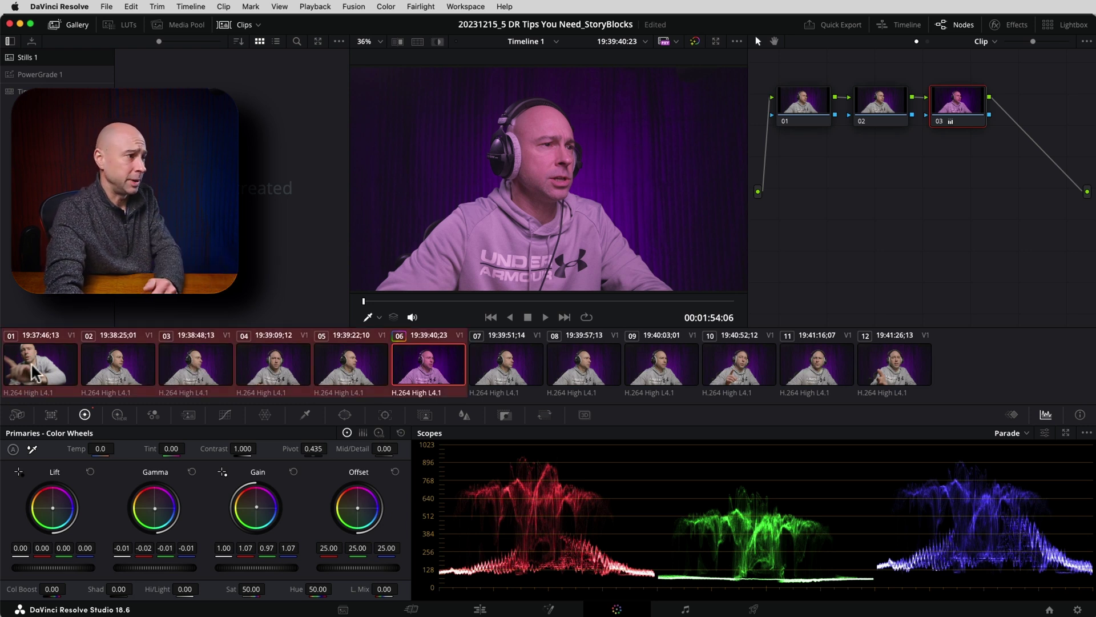
pyautogui.middleClick(427, 372)
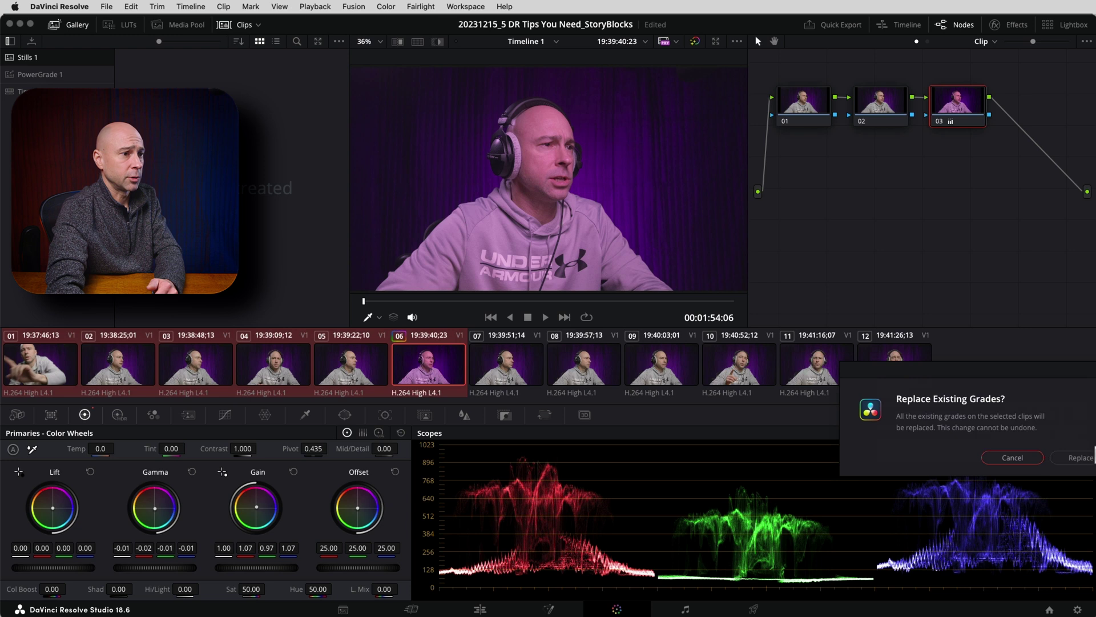
pyautogui.moveTo(1071, 378); pyautogui.dragTo(906, 197)
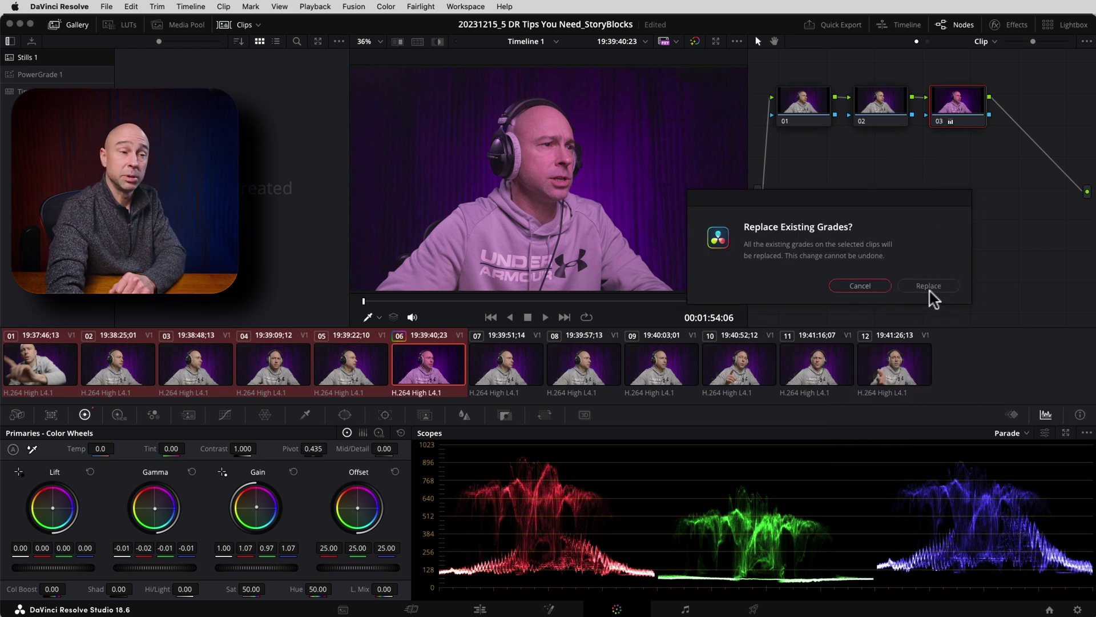
pyautogui.click(929, 289)
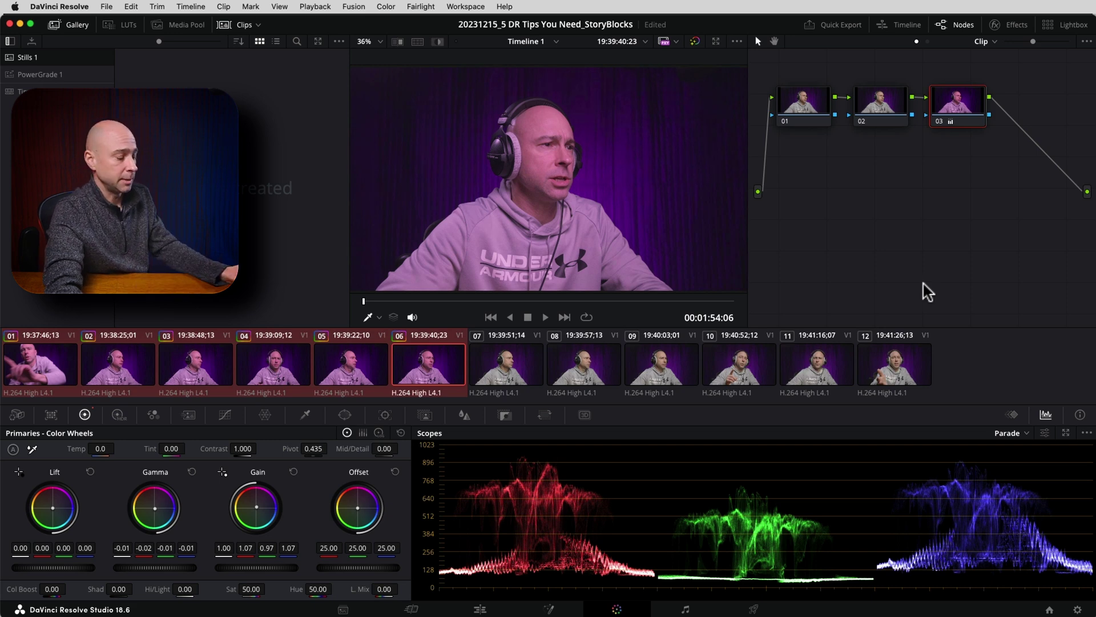
# - Reset the current grade to a single node, then put the selected clips into a new group via clip 03
pyautogui.rightClick(828, 225)
pyautogui.click(833, 227)
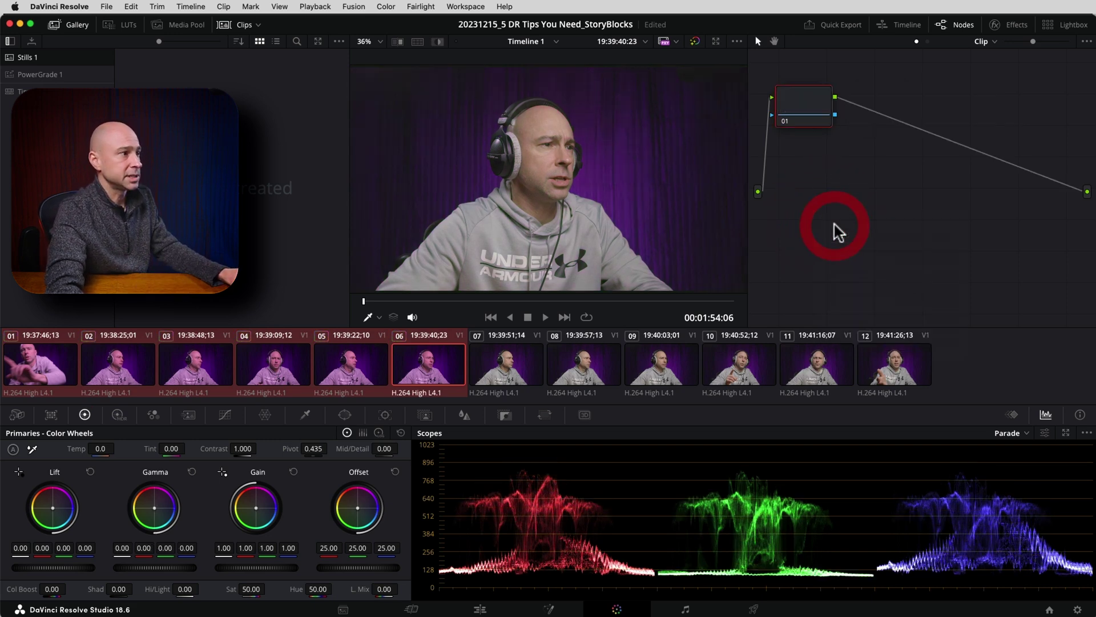
pyautogui.click(501, 371)
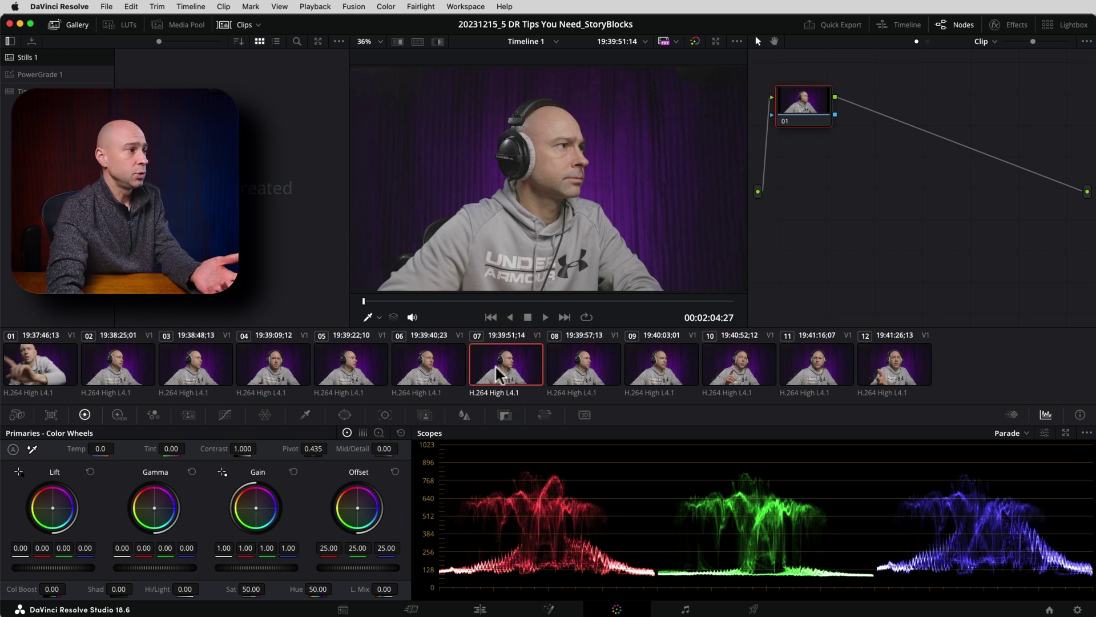
pyautogui.click(178, 370)
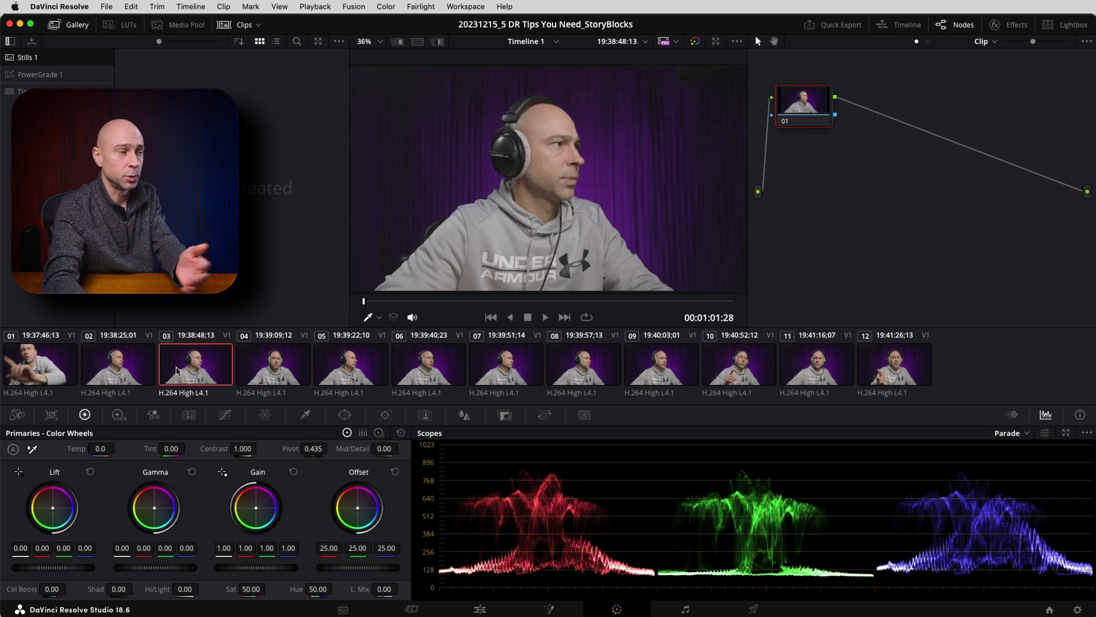
pyautogui.rightClick(177, 369)
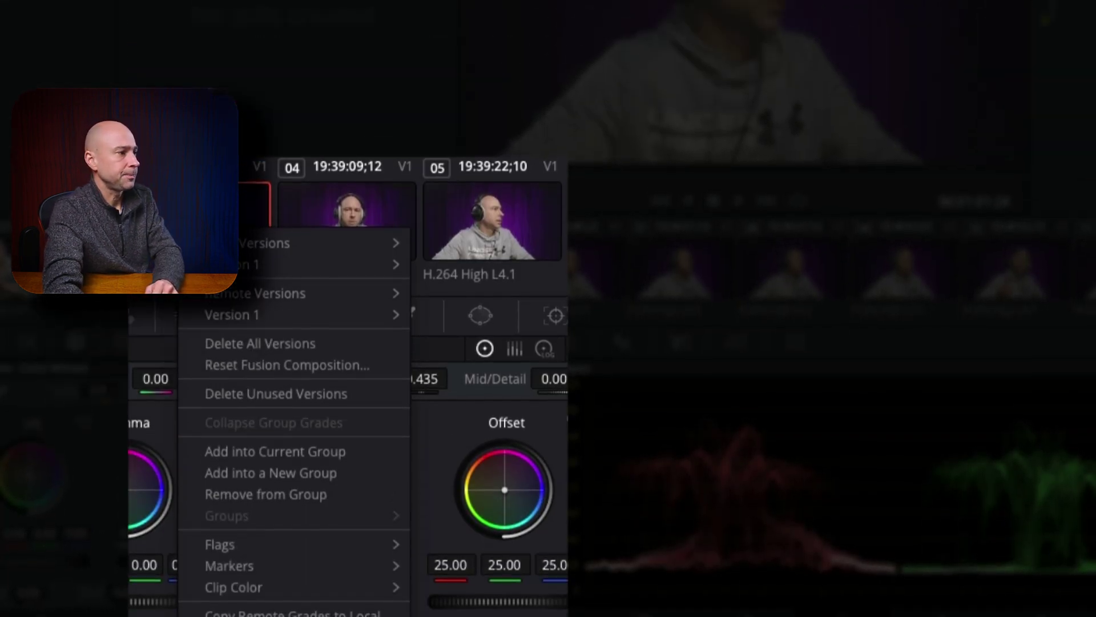
pyautogui.click(287, 544)
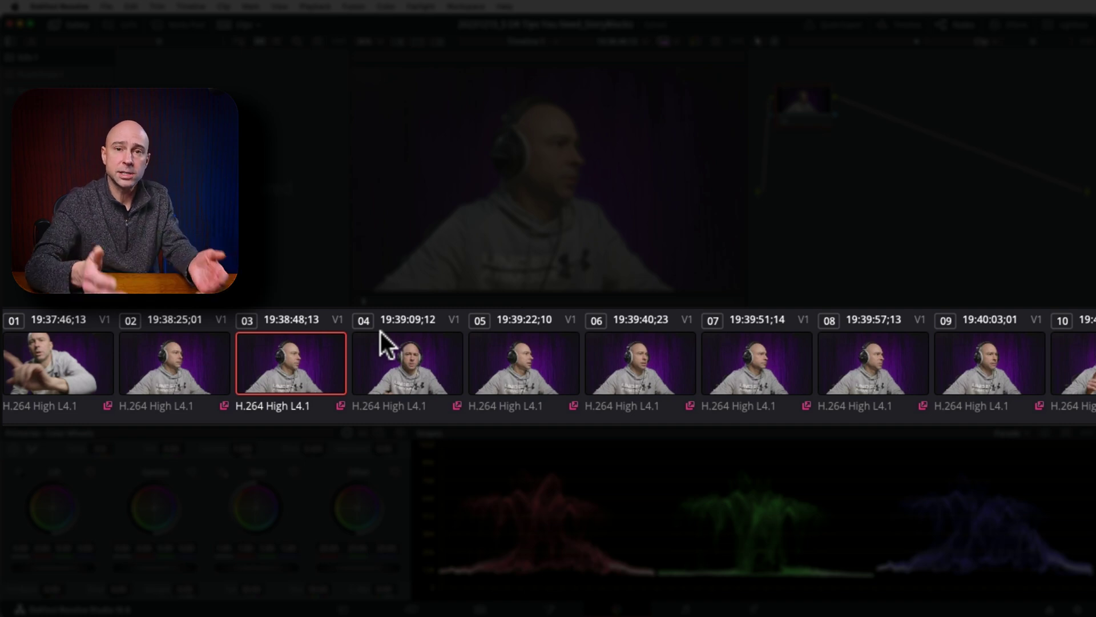
# - Grade clip 04 with master gain 1.10, lift -0.02, contrast 1.022 and offset 28.50
pyautogui.click(419, 368)
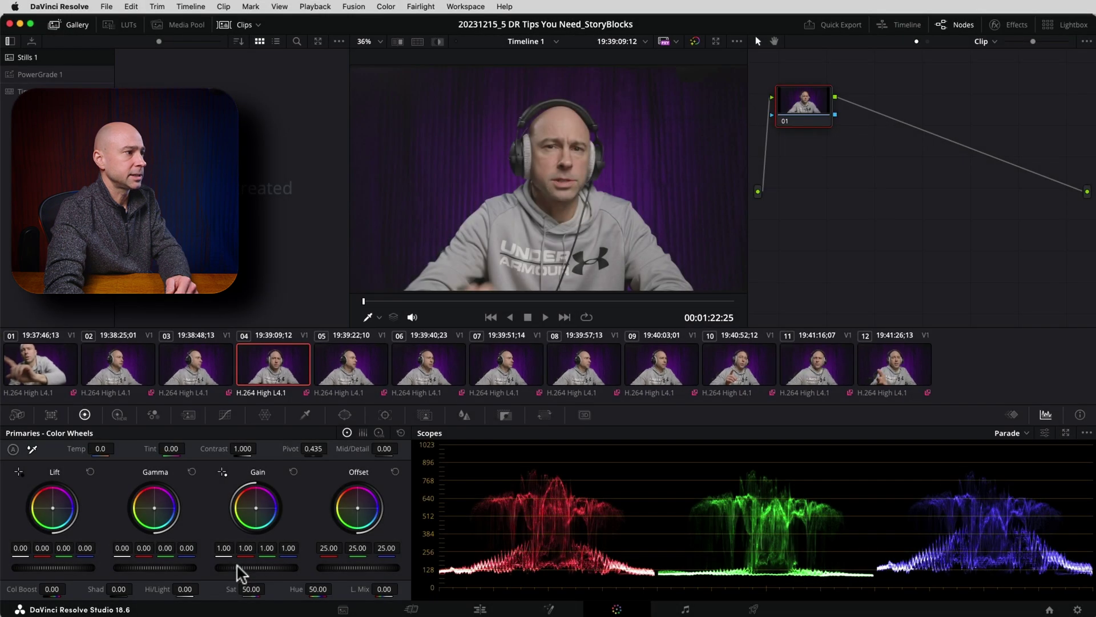
pyautogui.moveTo(238, 571); pyautogui.dragTo(255, 571)
pyautogui.moveTo(73, 571); pyautogui.dragTo(68, 571)
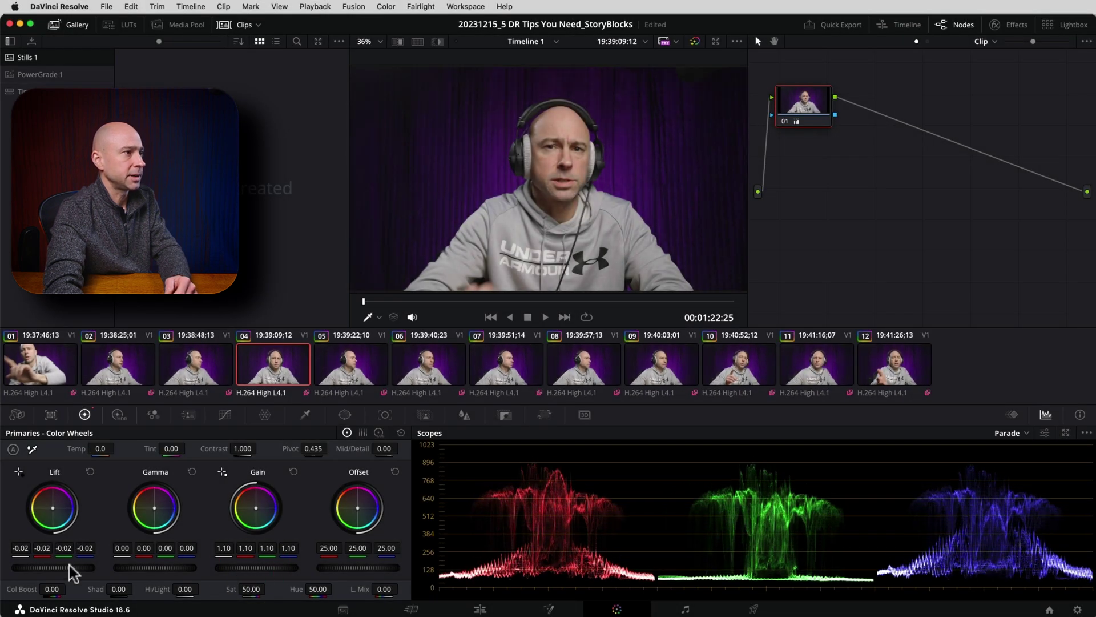
pyautogui.moveTo(243, 450); pyautogui.dragTo(244, 448)
pyautogui.moveTo(355, 572); pyautogui.dragTo(356, 571)
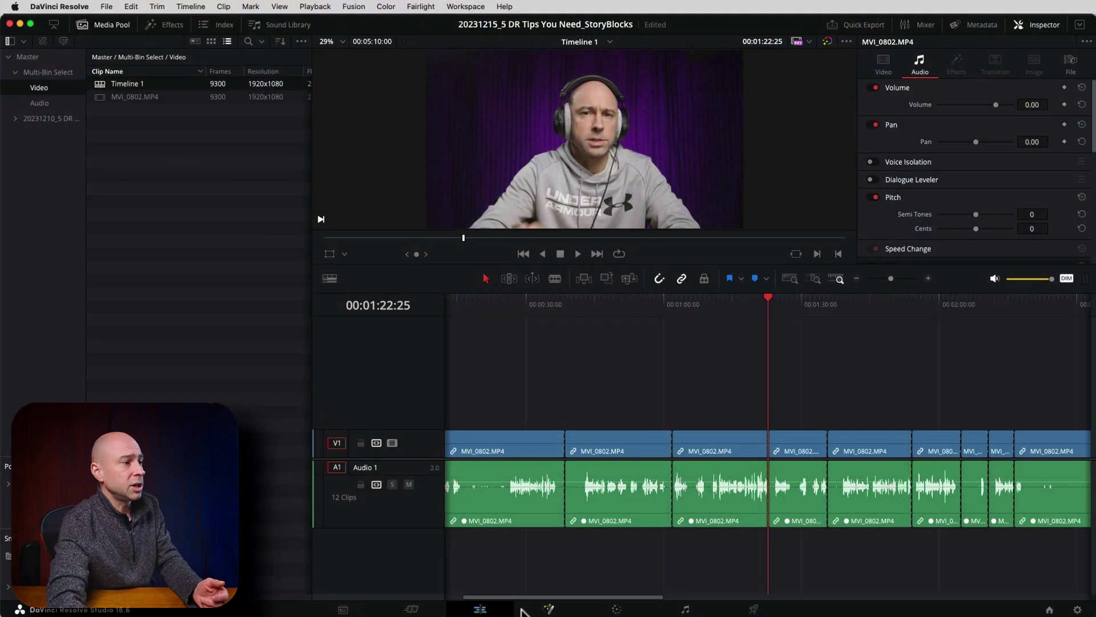
# - Zoom the timeline out to show all twelve clips and scrub the playhead to 01:35:23
pyautogui.moveTo(803, 498)
pyautogui.click(856, 279)
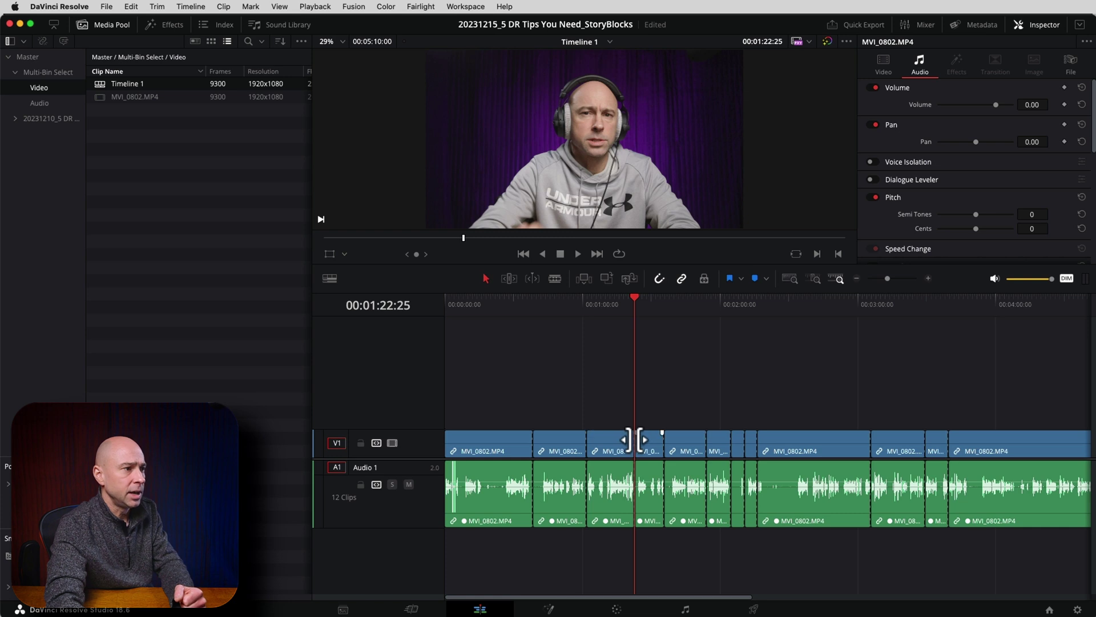
pyautogui.moveTo(648, 399); pyautogui.dragTo(1067, 548)
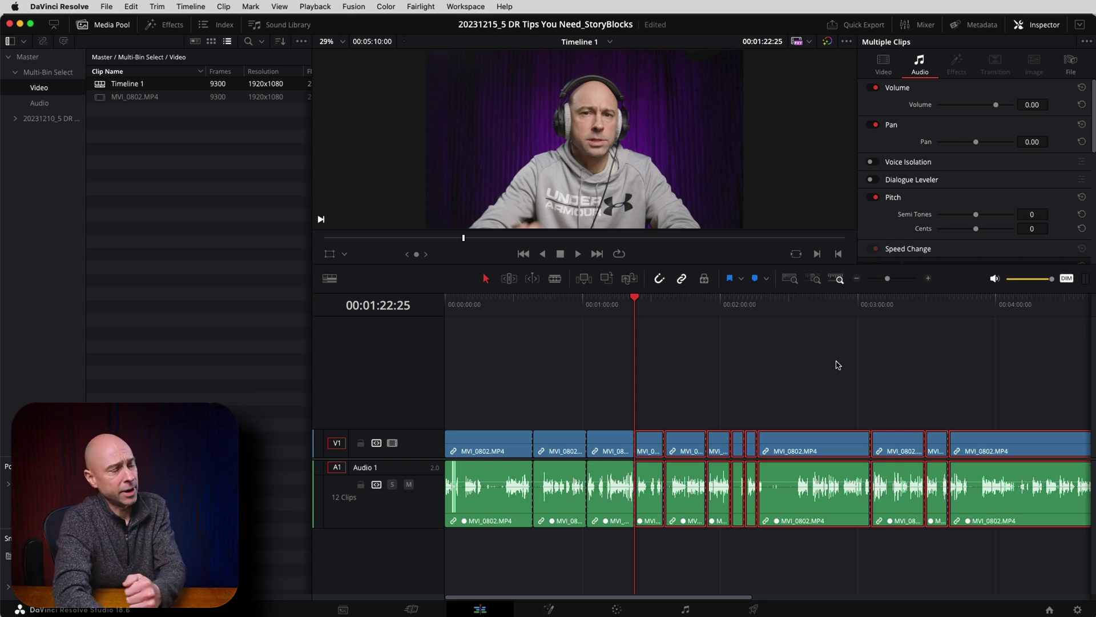
pyautogui.click(794, 366)
pyautogui.moveTo(636, 304); pyautogui.dragTo(661, 303)
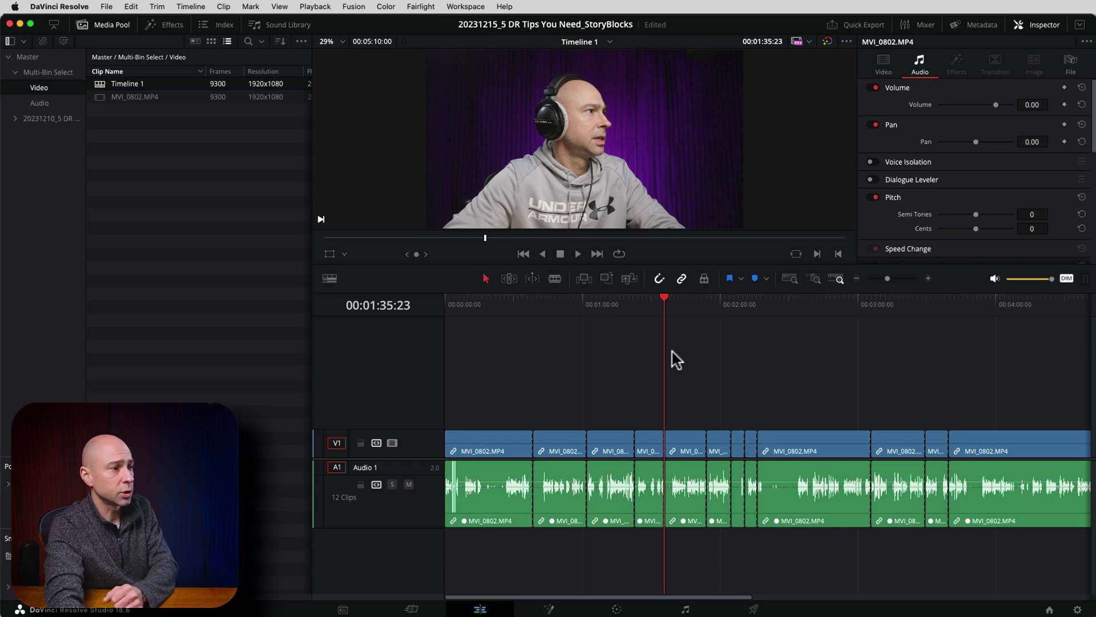
# - Select every clip right of the playhead and move them up onto V2 and Audio 2
pyautogui.hotkey('alt', 'y')
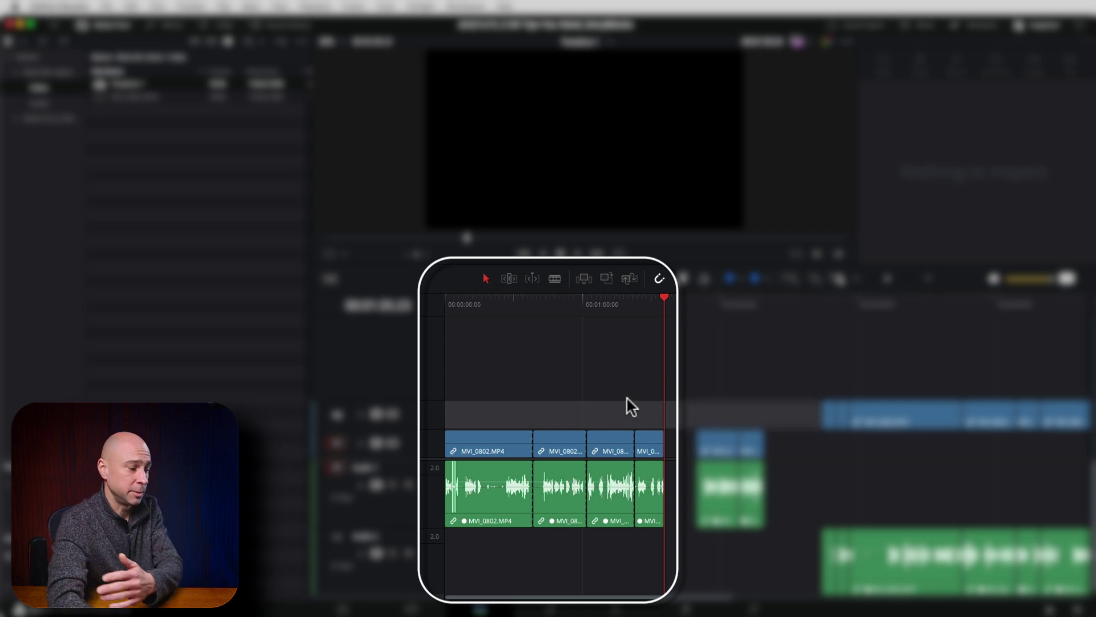
pyautogui.hotkey('ctrl', 'y')
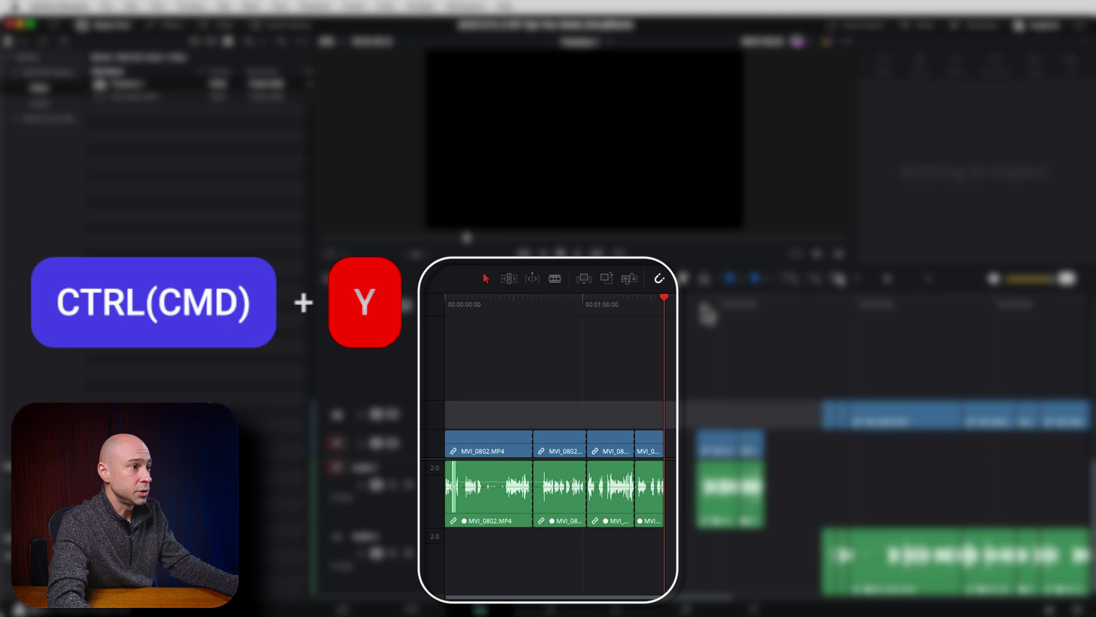
pyautogui.click(708, 311)
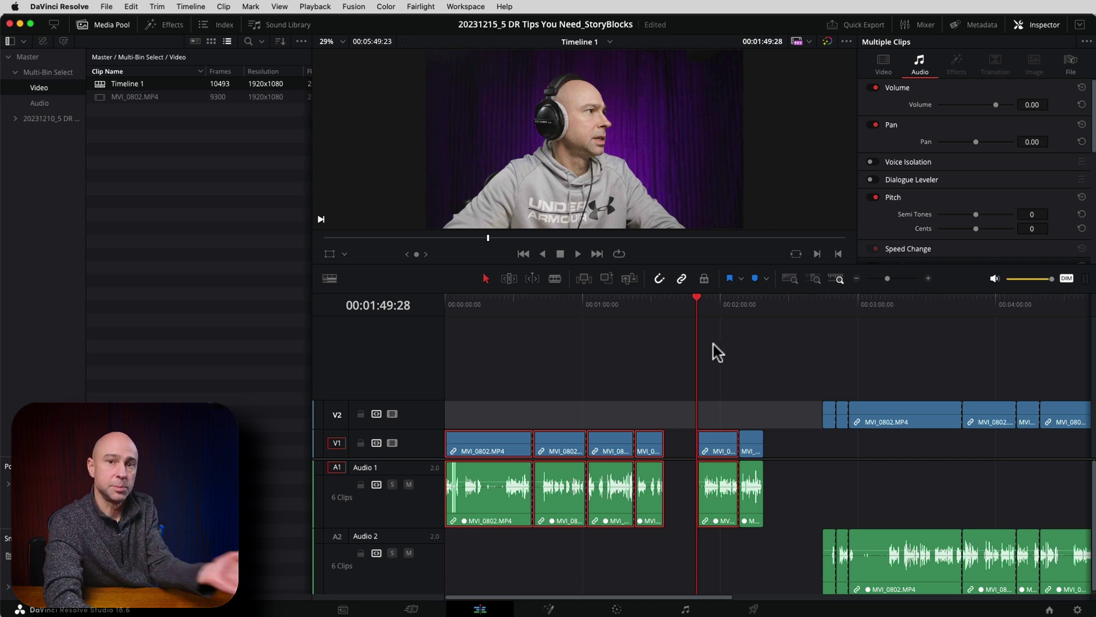
# - From the gap, practise selecting the clips left of the playhead, then all clips right of it
pyautogui.click(691, 344)
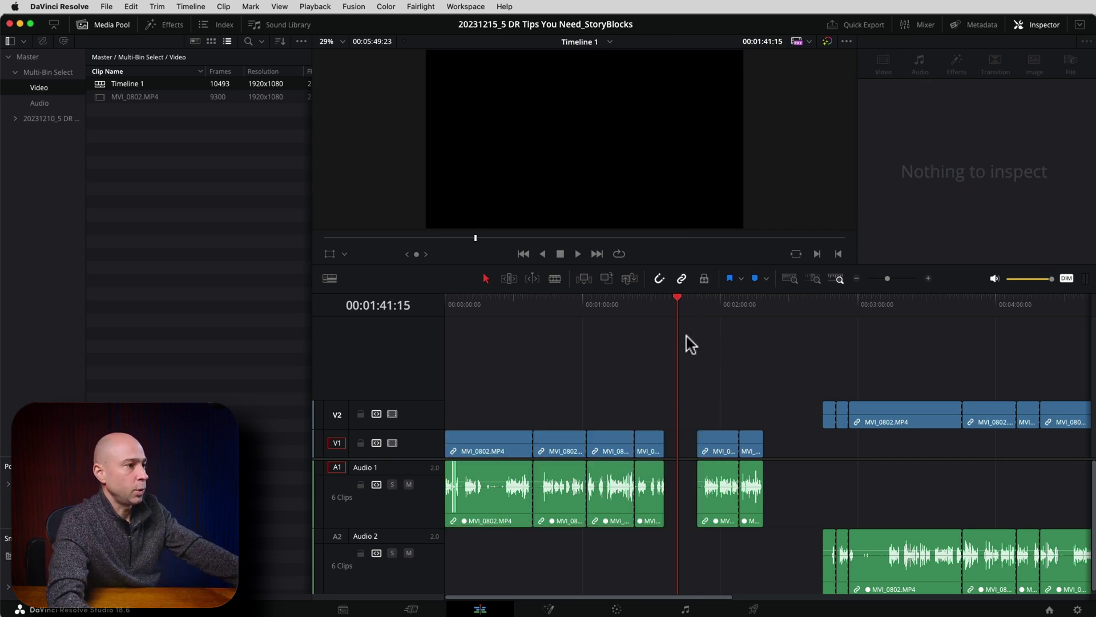
pyautogui.press('super+y')
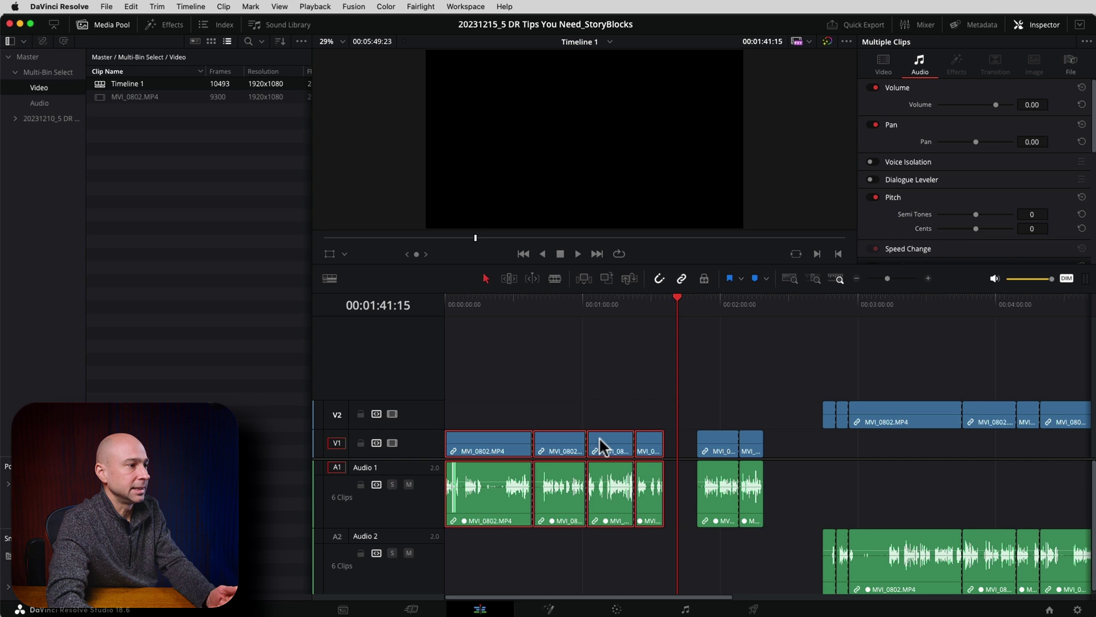
pyautogui.moveTo(600, 437)
pyautogui.mouseDown()
pyautogui.moveTo(628, 436)
pyautogui.moveTo(600, 437)
pyautogui.mouseUp()
pyautogui.click(652, 407)
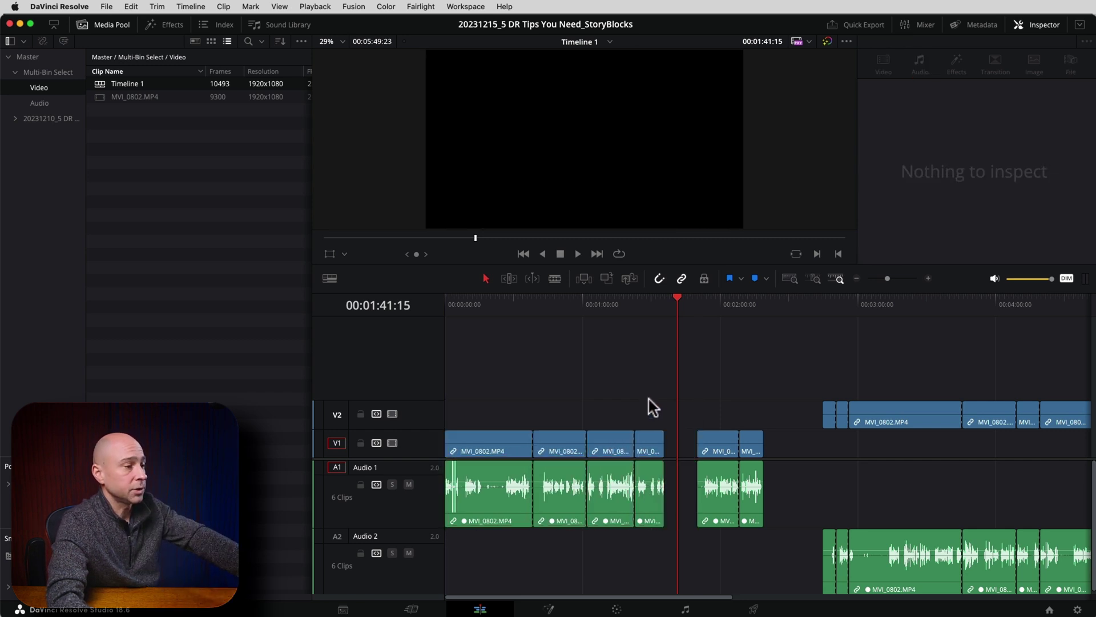
pyautogui.press('y')
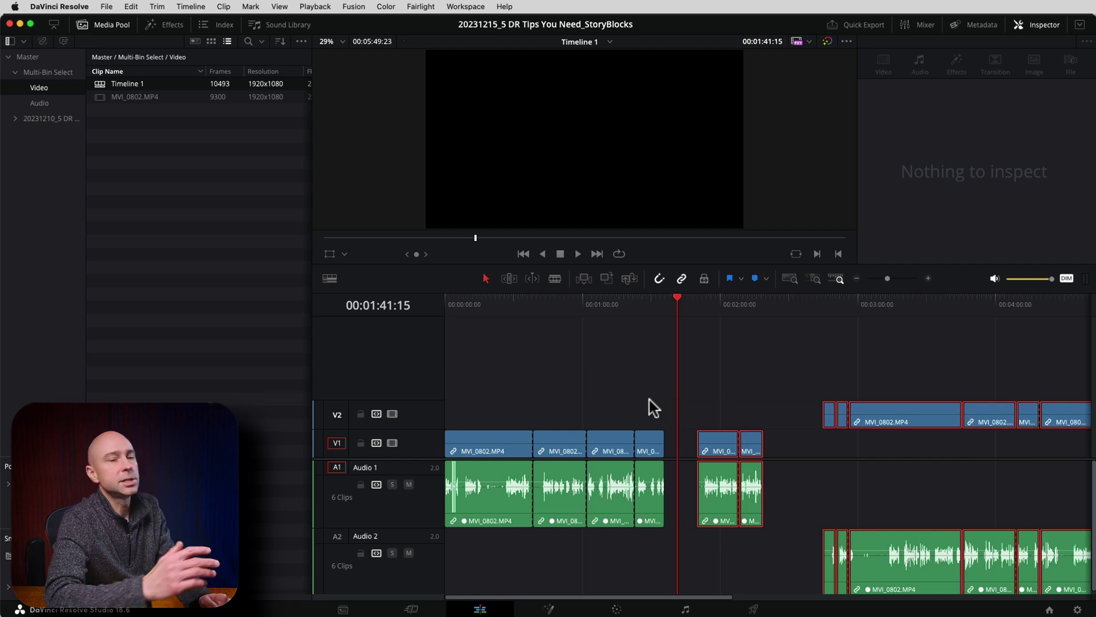